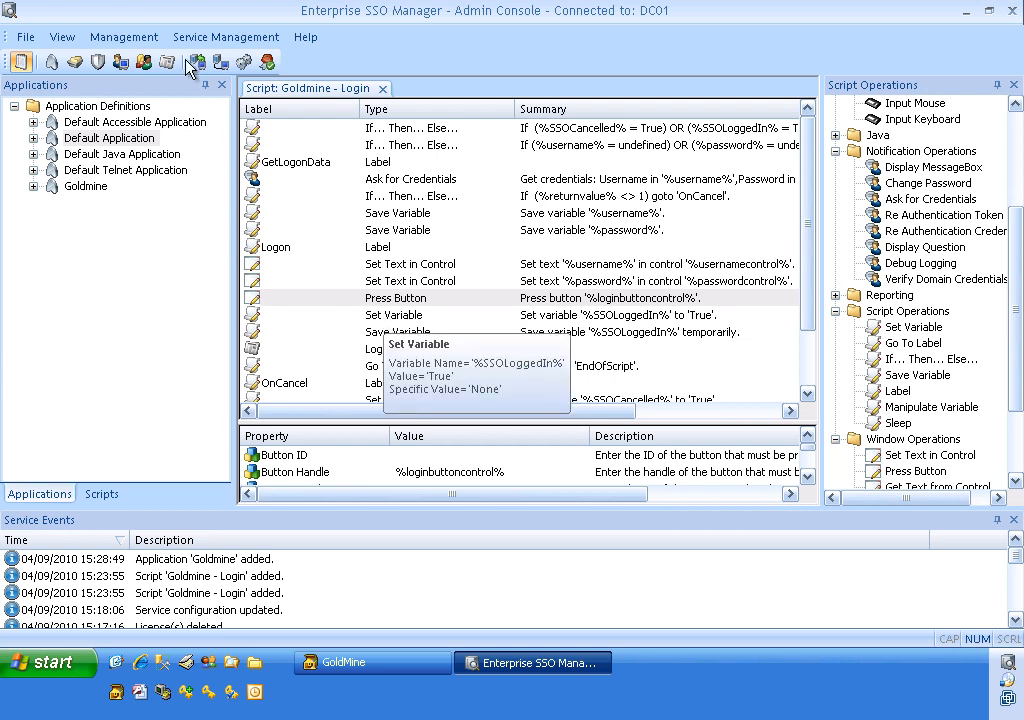
# Open the Management menu to reach Application Assignment.
pyautogui.click(140, 39)
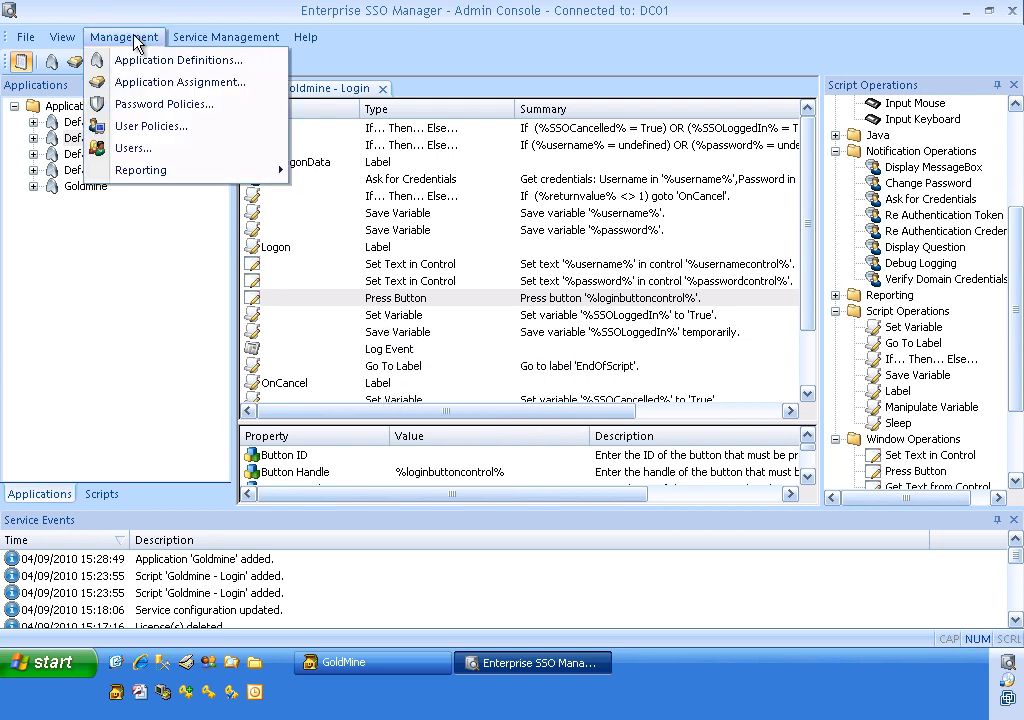
# Start a new application policy named Goldmine from Application Assignment.
pyautogui.click(160, 82)
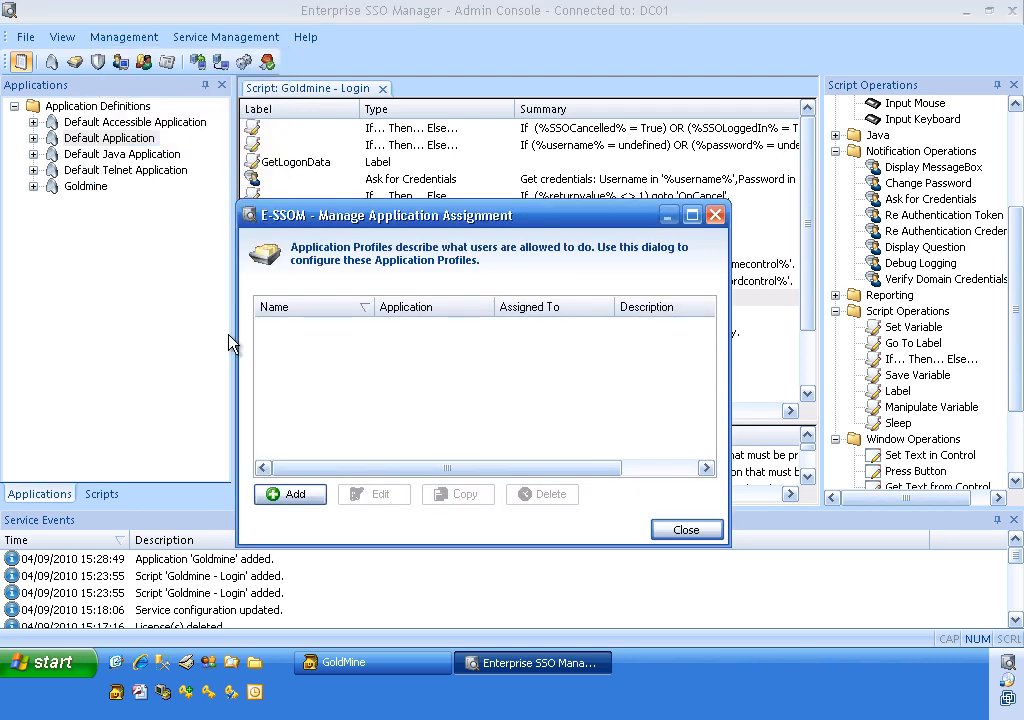
pyautogui.click(293, 495)
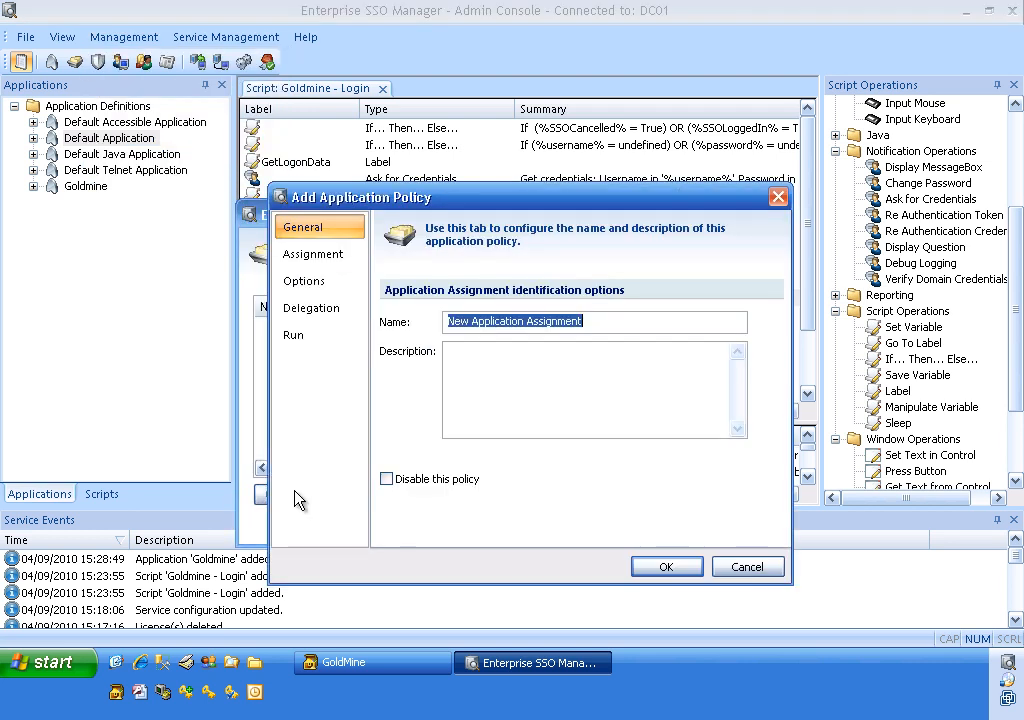
pyautogui.write('Goldmine')
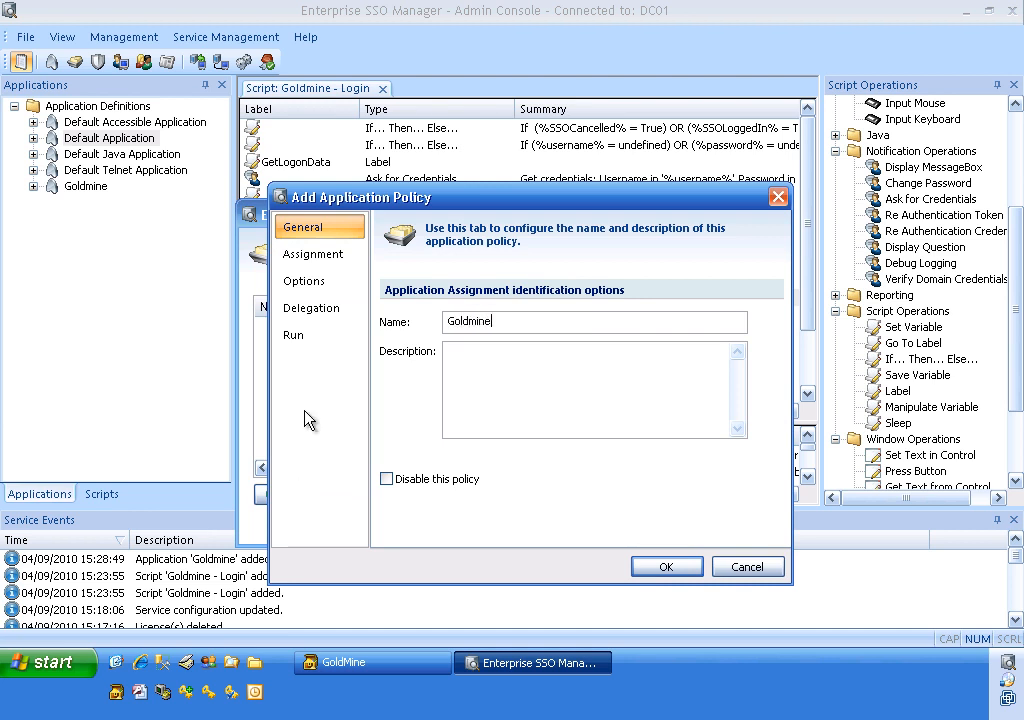
# Assign the Goldmine application to the group 'everyone' in the policy.
pyautogui.click(318, 257)
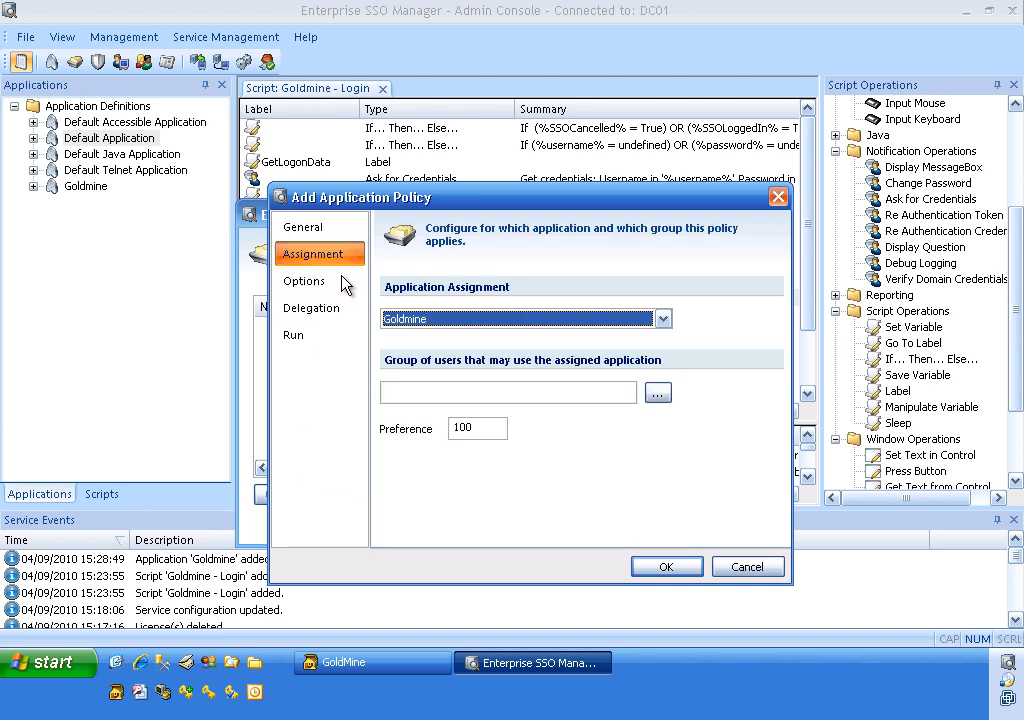
pyautogui.click(585, 319)
pyautogui.click(585, 320)
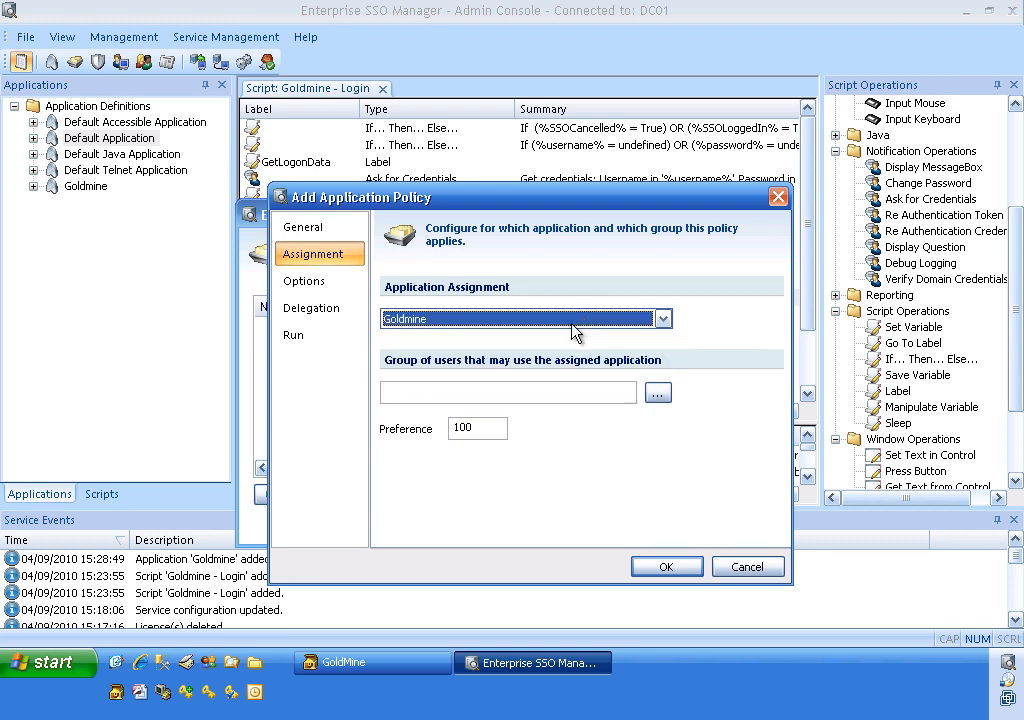
pyautogui.click(488, 388)
pyautogui.write('everyone')
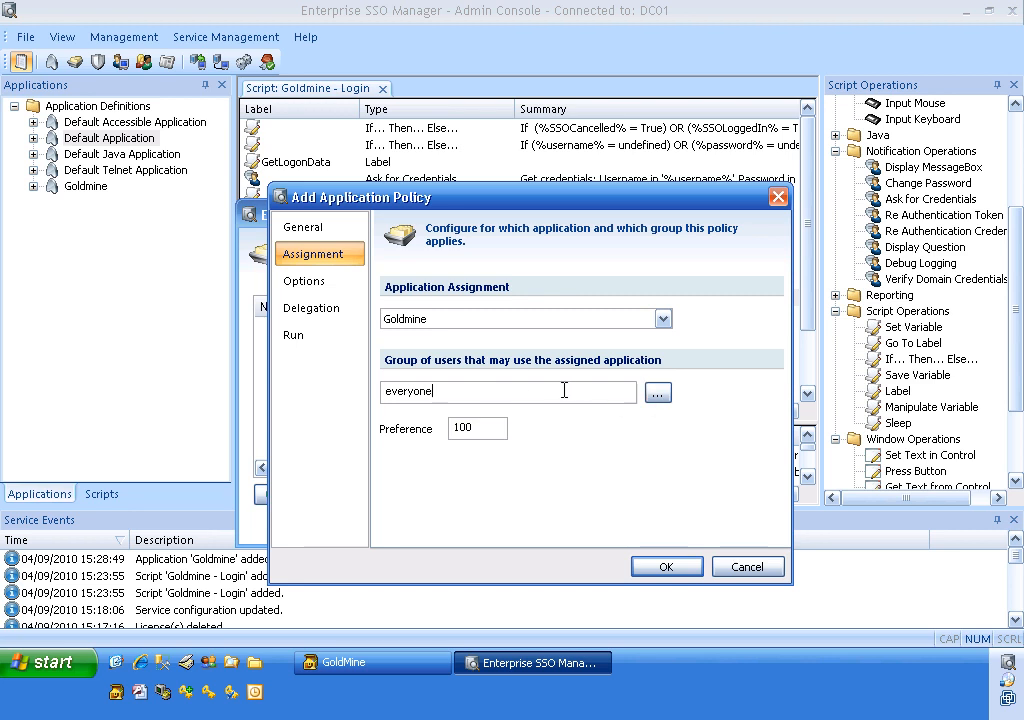
pyautogui.hotkey('shift', 'Tab')
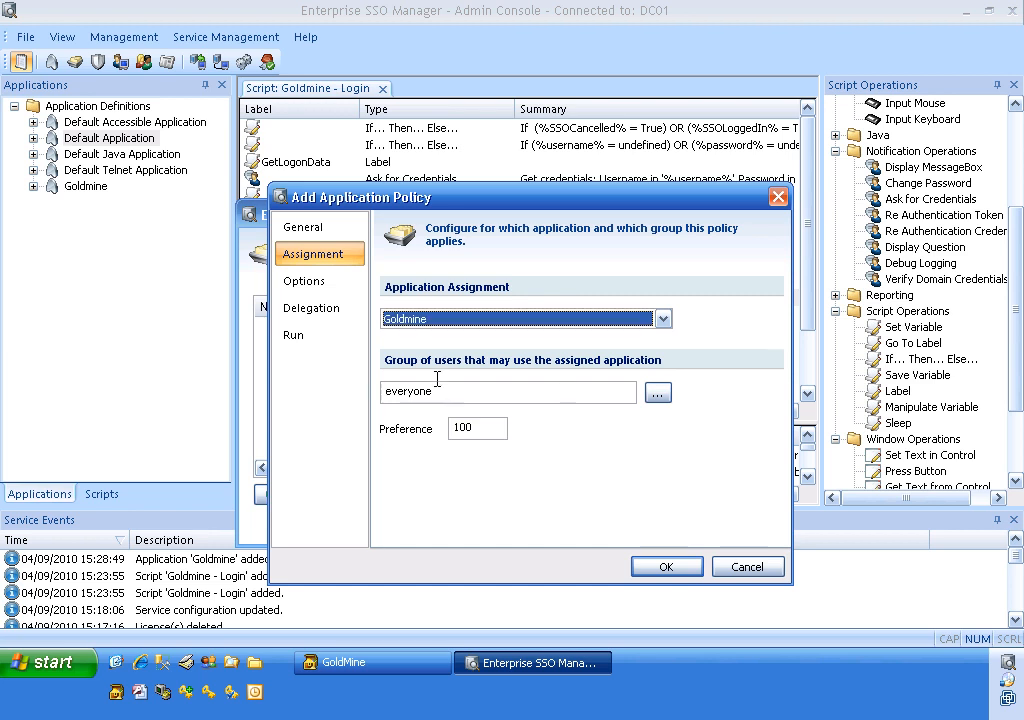
# Enable 'Allow users to delegate this application to all other users', save the Goldmine policy, and close the list.
pyautogui.click(338, 318)
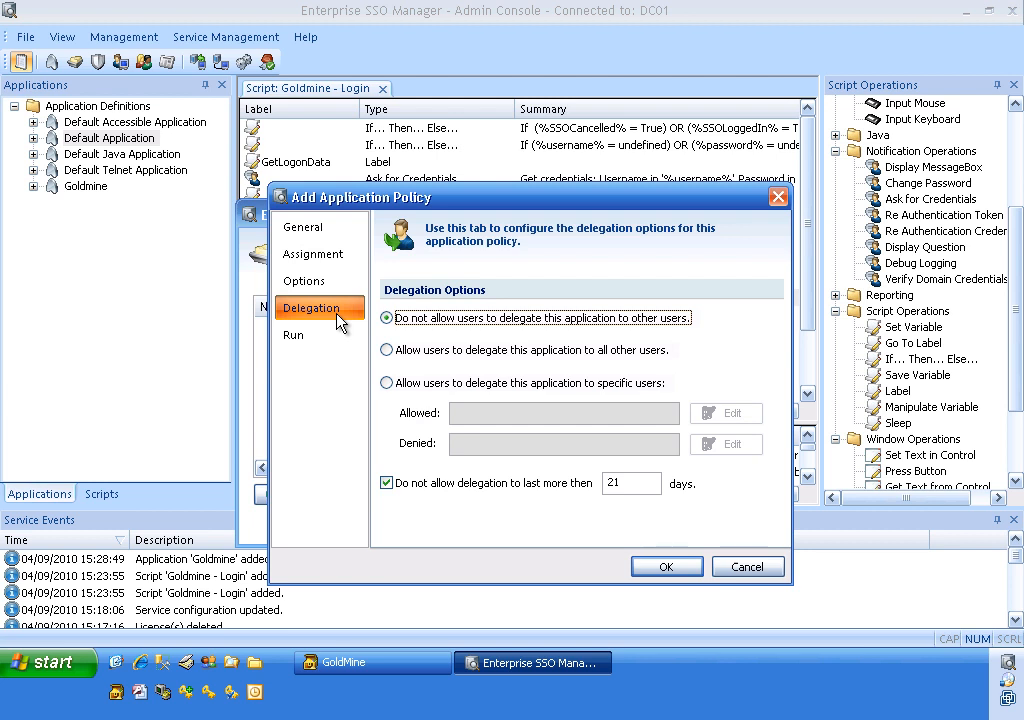
pyautogui.click(387, 351)
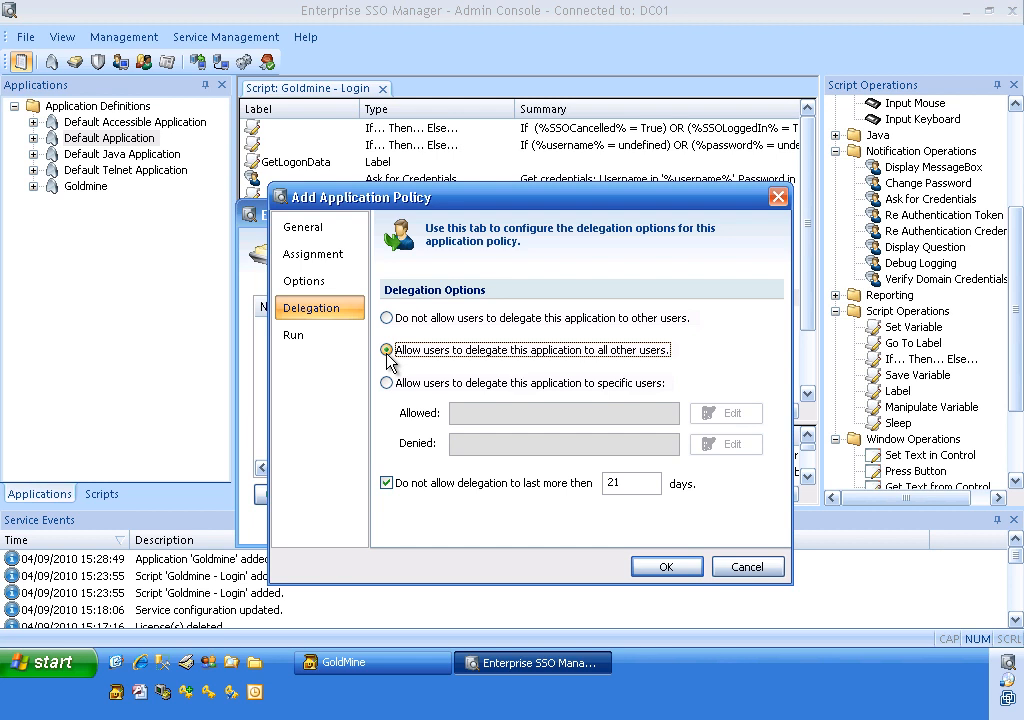
pyautogui.click(296, 341)
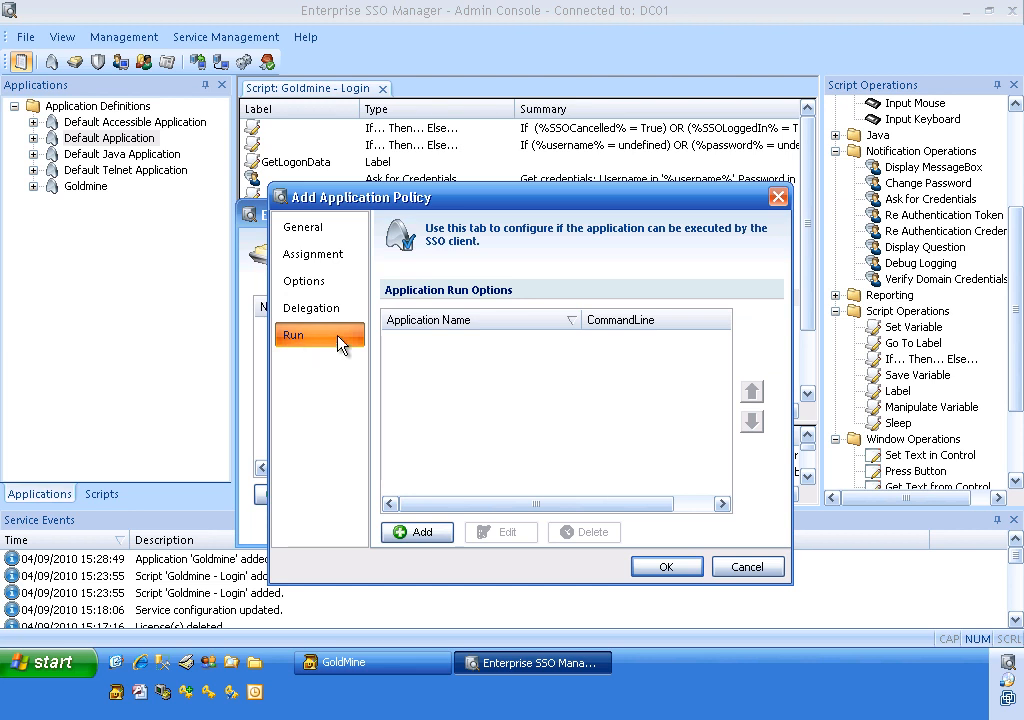
pyautogui.click(333, 314)
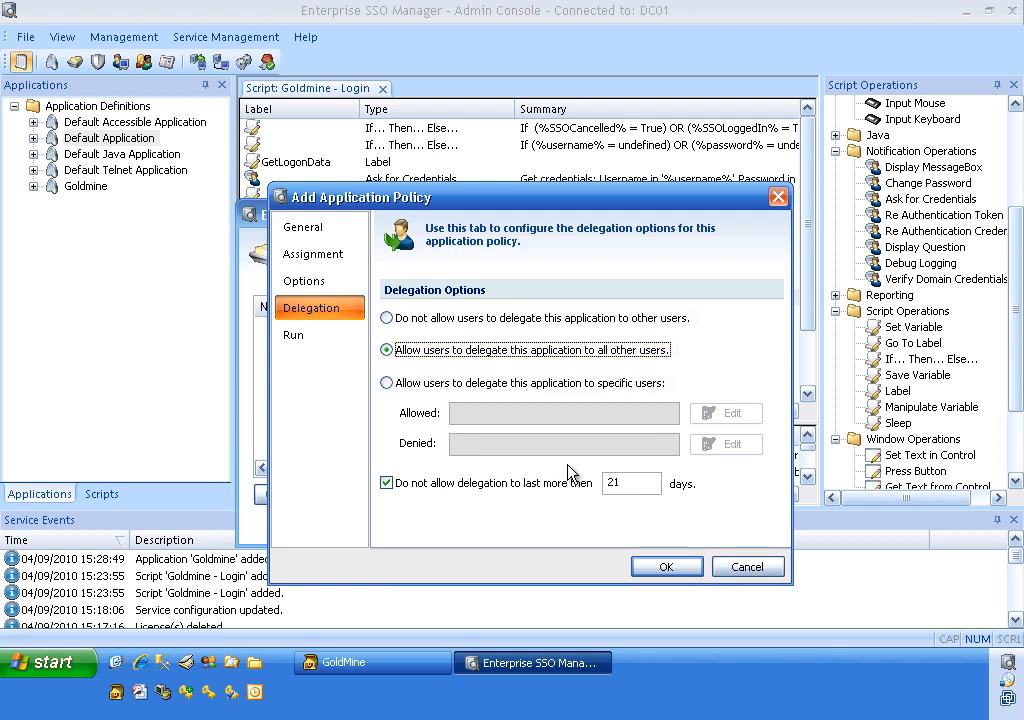
pyautogui.click(659, 566)
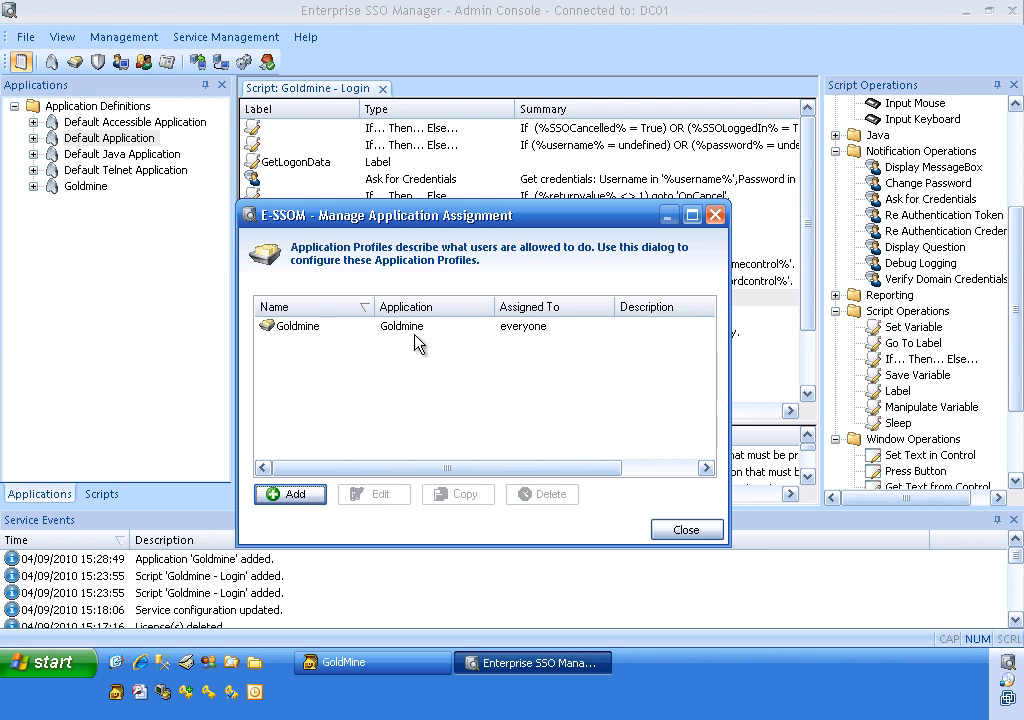
pyautogui.click(684, 531)
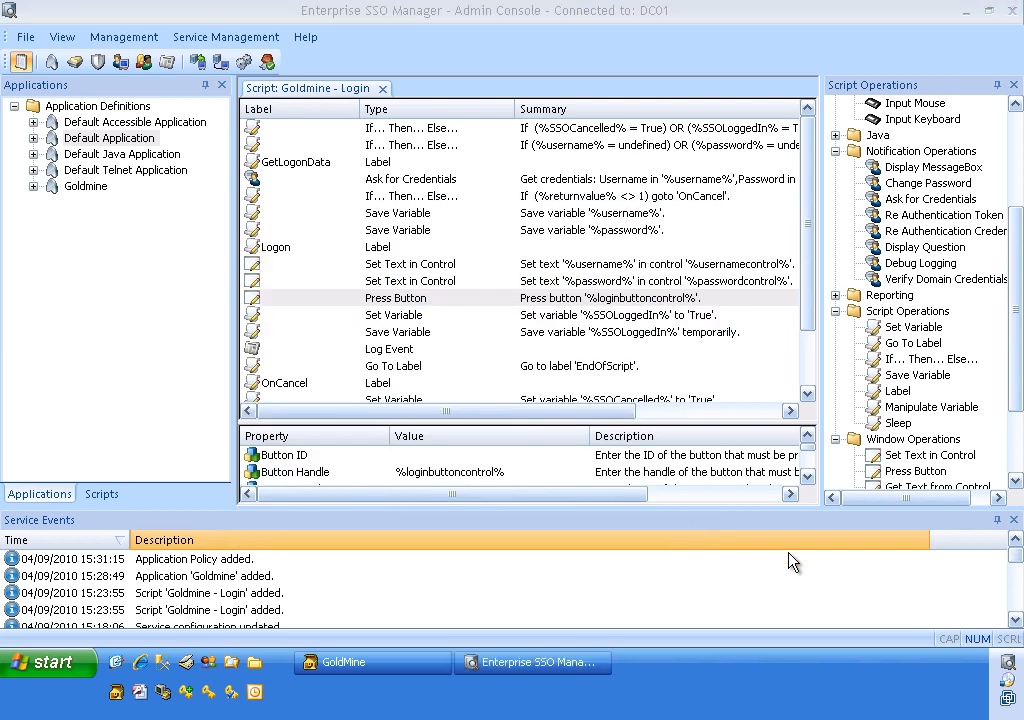
pyautogui.doubleClick(1004, 663)
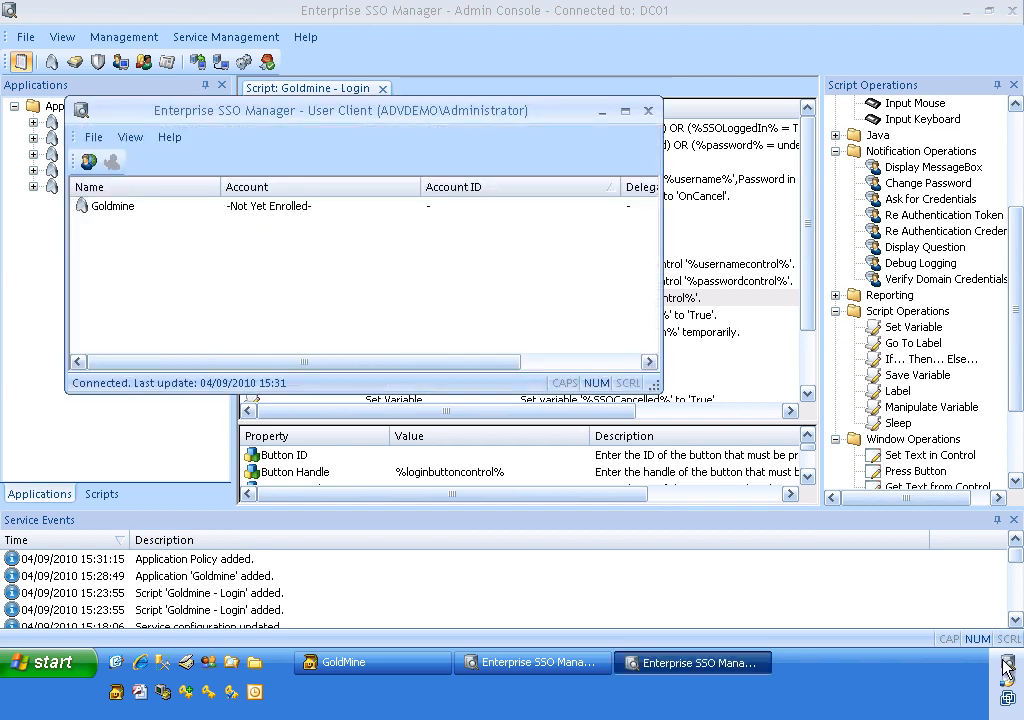
pyautogui.click(114, 207)
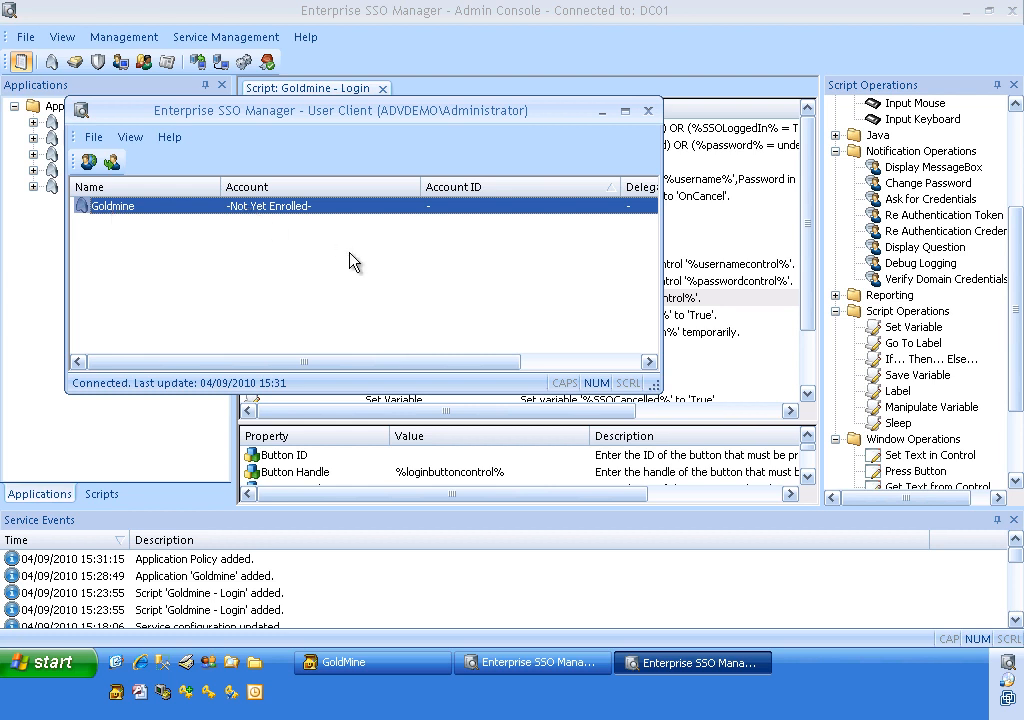
pyautogui.click(649, 113)
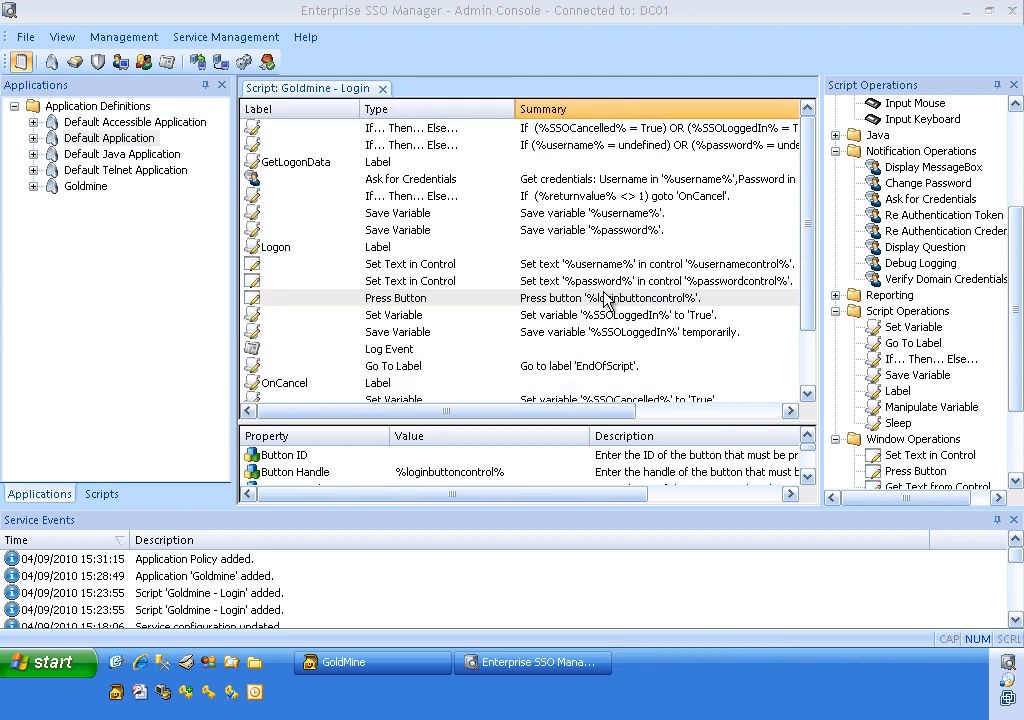
# Cancel the manual GoldMine login and relaunch GoldMine from Quick Launch.
pyautogui.click(348, 662)
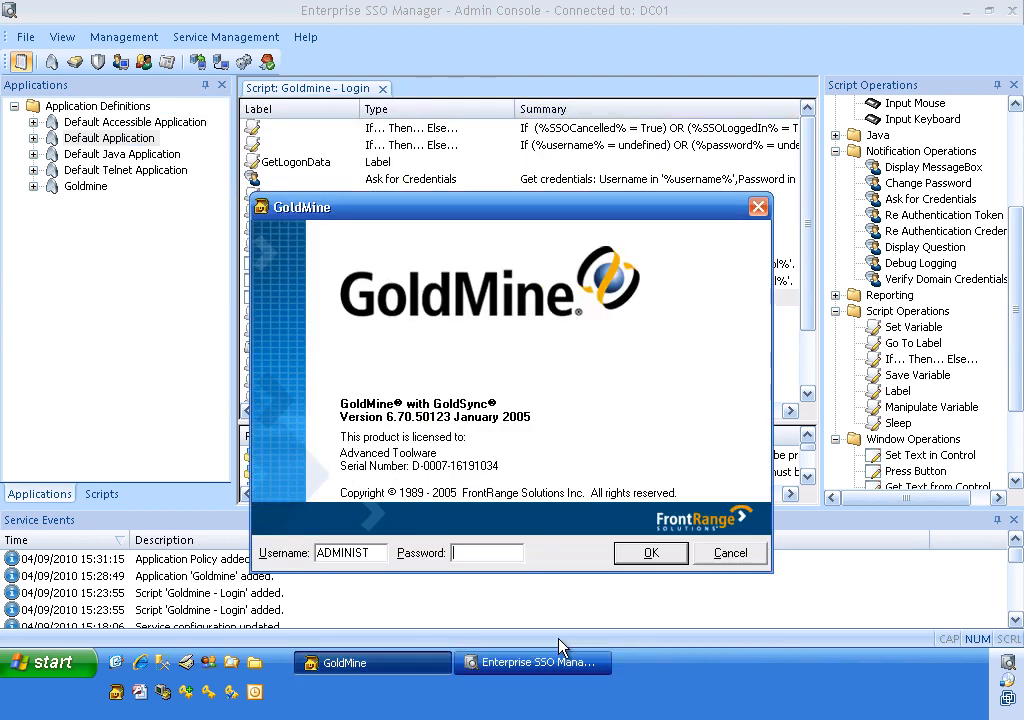
pyautogui.click(731, 555)
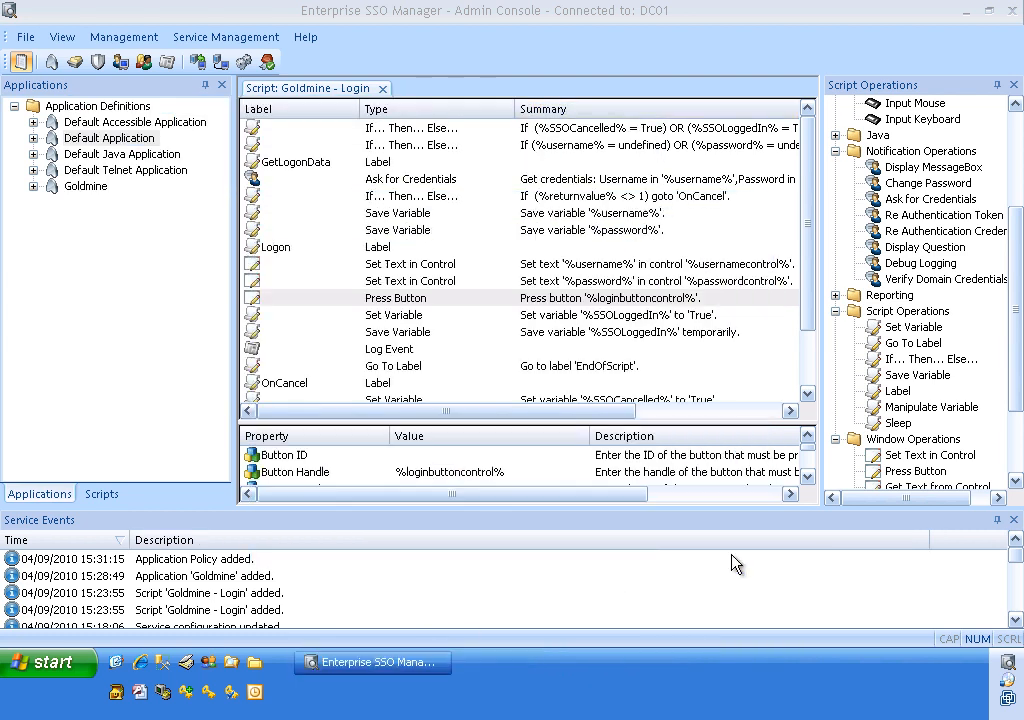
pyautogui.click(118, 695)
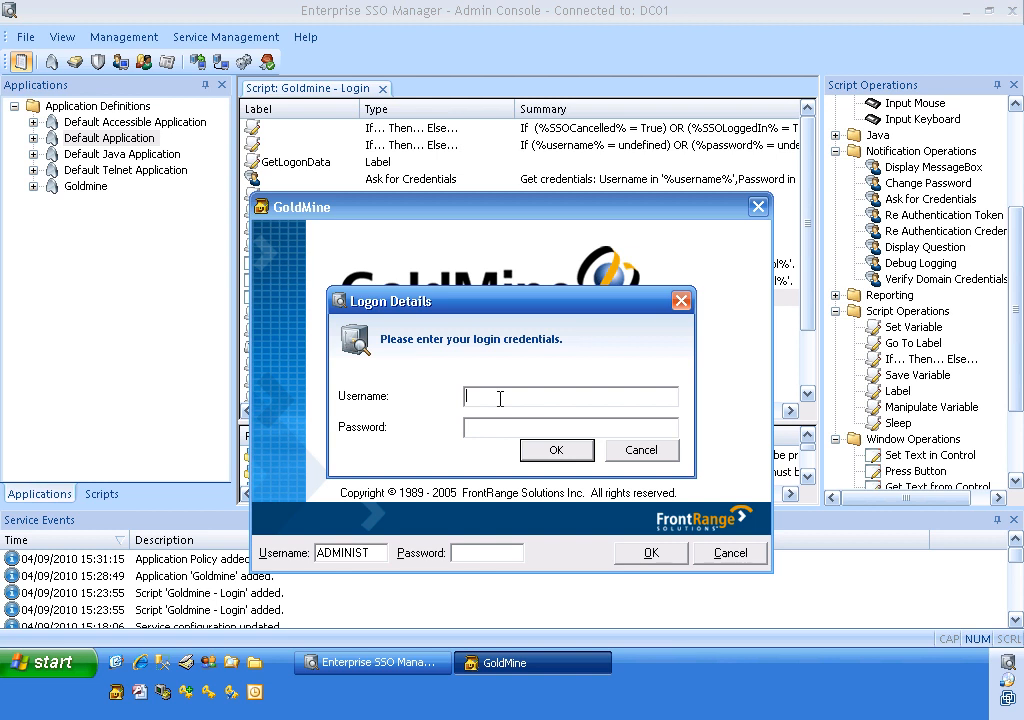
# Enter the account username and password in the SSO Logon Details prompt, then close GoldMine once logged in.
pyautogui.write('demoa')
pyautogui.press('Tab')
pyautogui.write('*******')
pyautogui.click(560, 451)
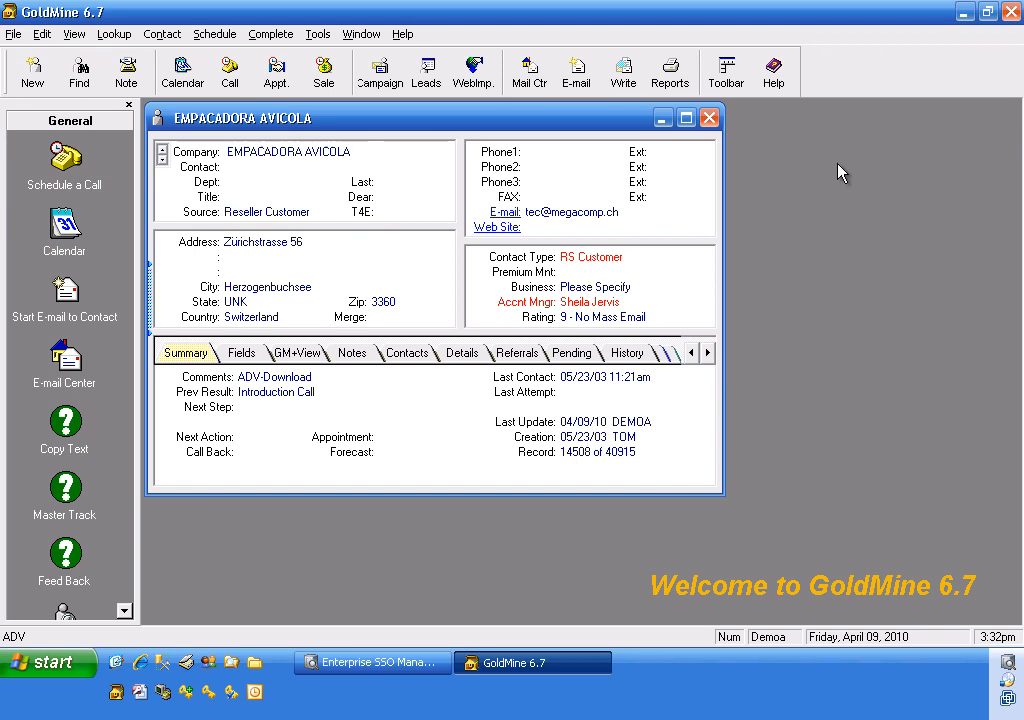
pyautogui.click(1012, 12)
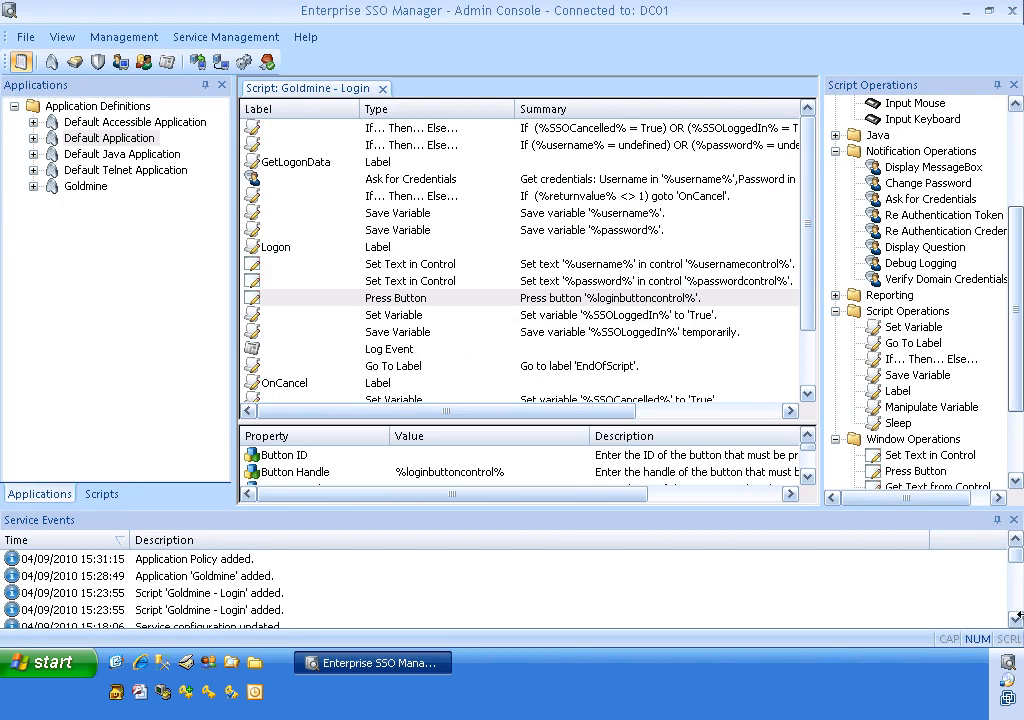
pyautogui.click(1012, 667)
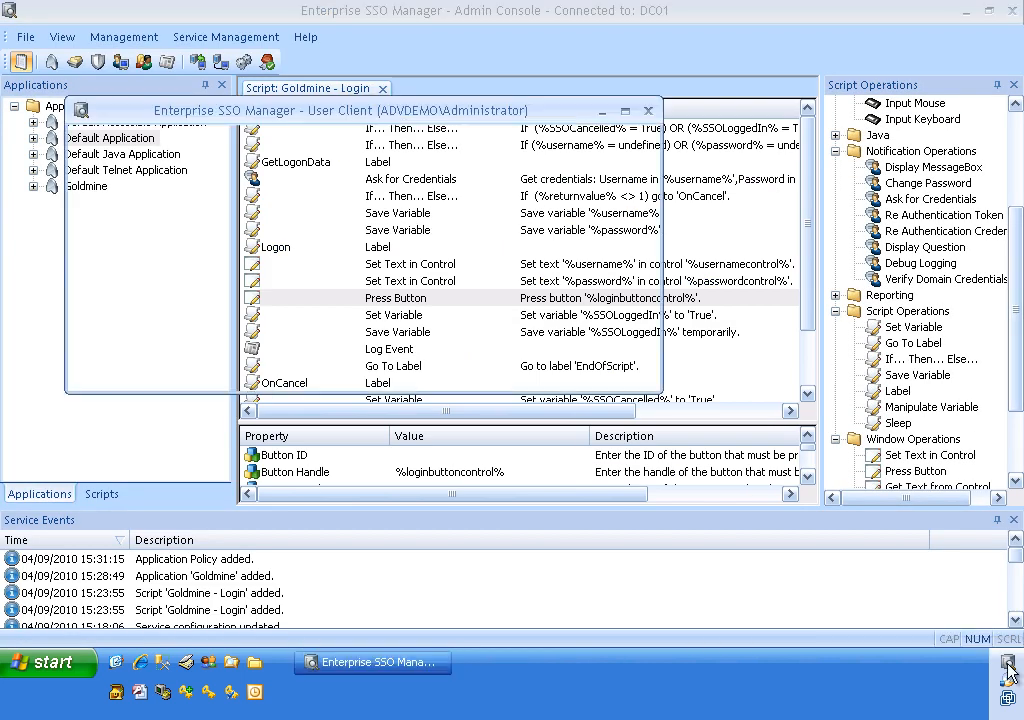
pyautogui.click(126, 214)
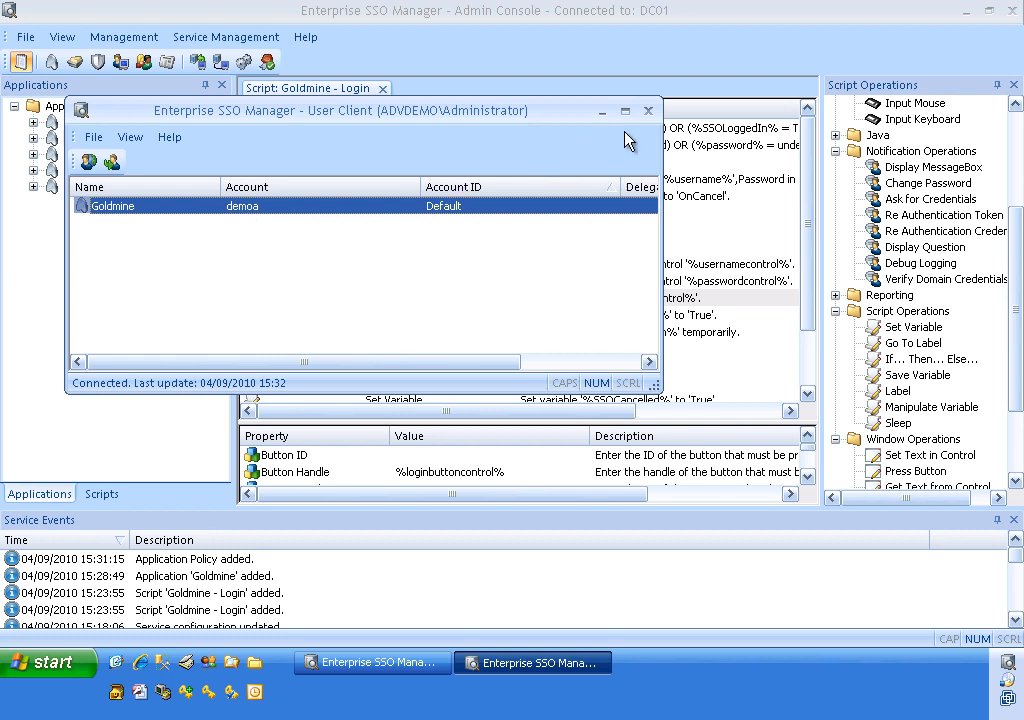
pyautogui.click(648, 111)
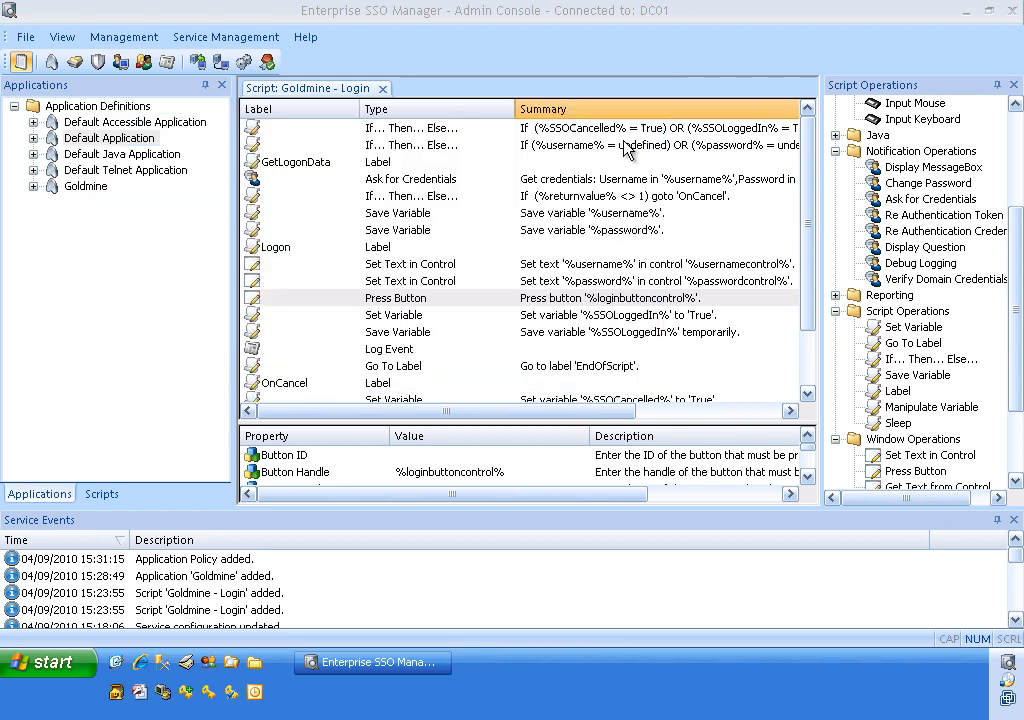
# Relaunch GoldMine, which logs straight into a contact record without a prompt, then close it.
pyautogui.click(116, 692)
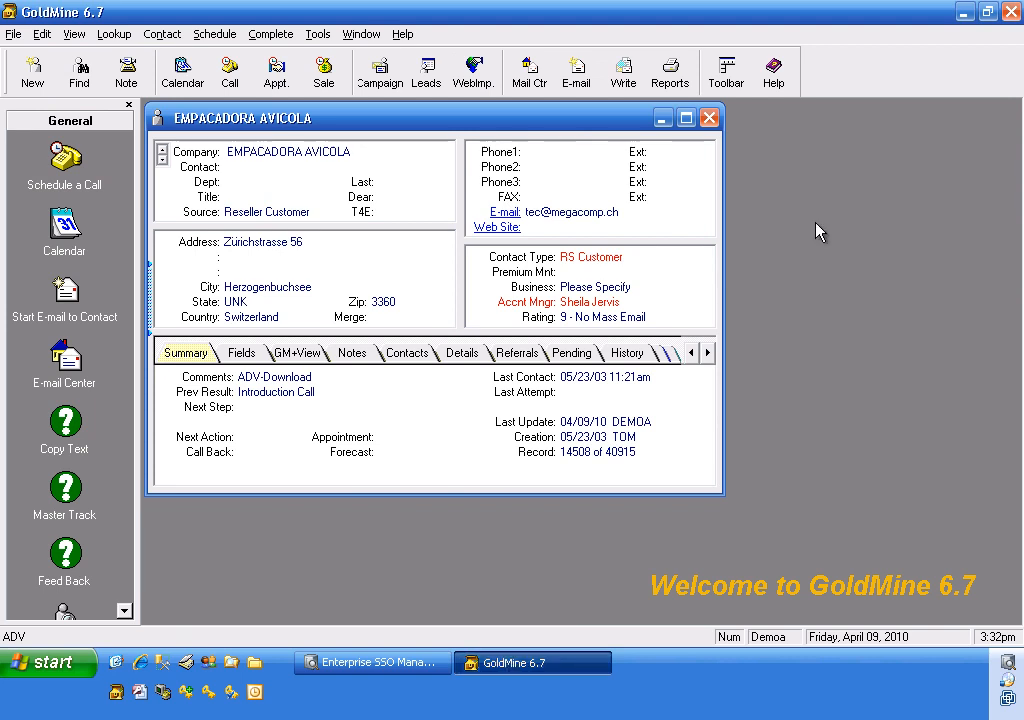
pyautogui.click(1011, 12)
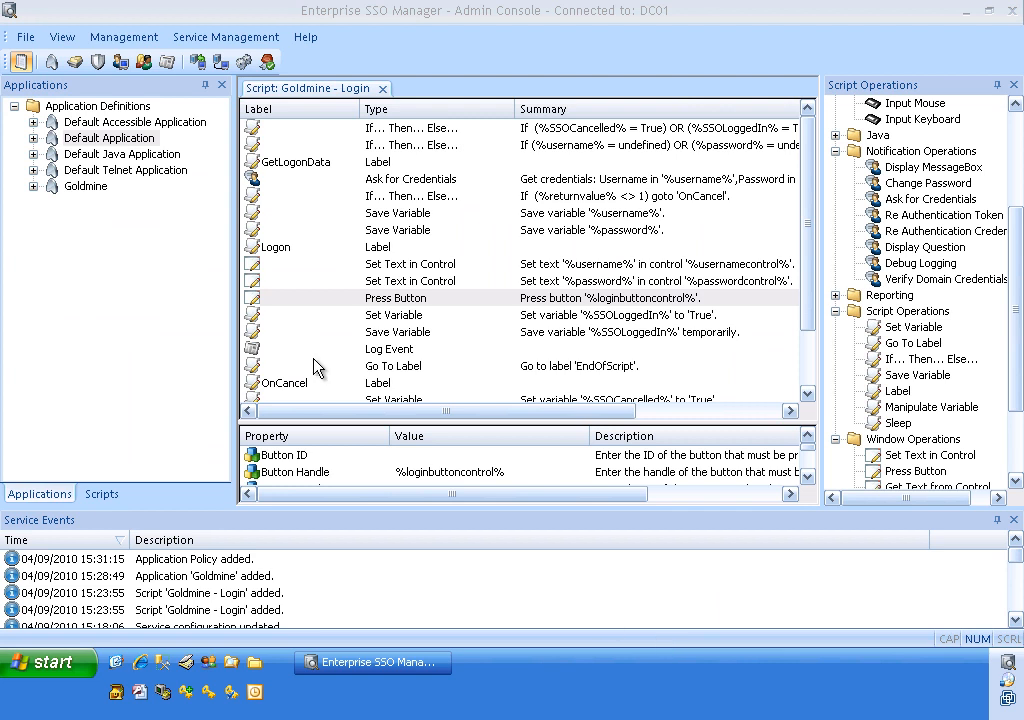
# Copy the Default - Bad Password script as 'Goldmine - Bad Password' and save it.
pyautogui.click(101, 494)
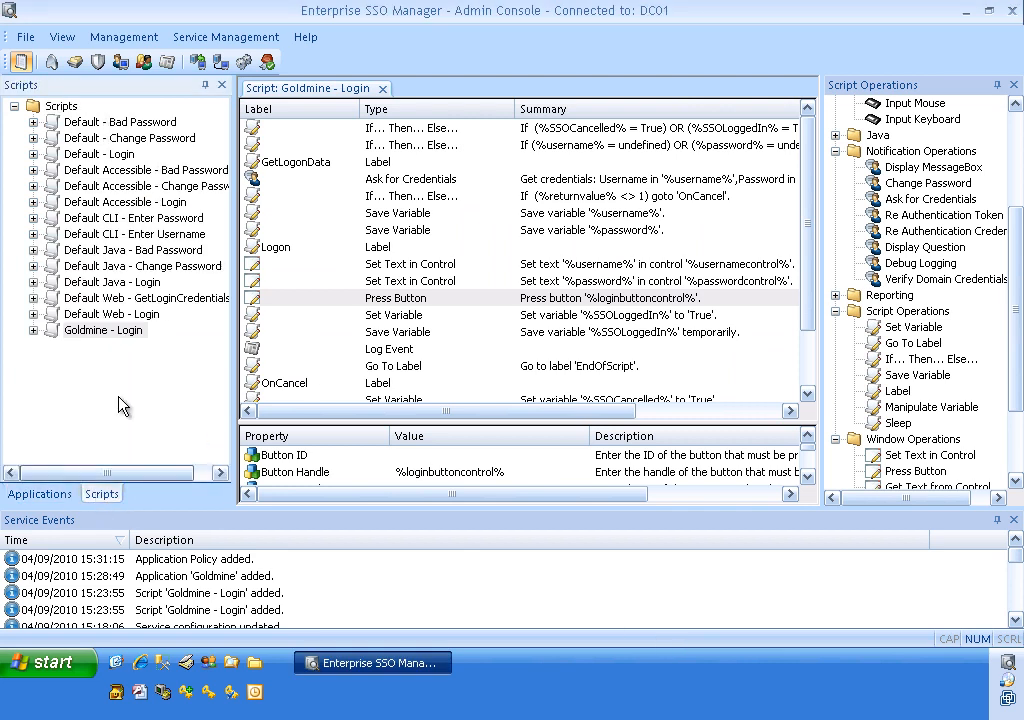
pyautogui.rightClick(121, 127)
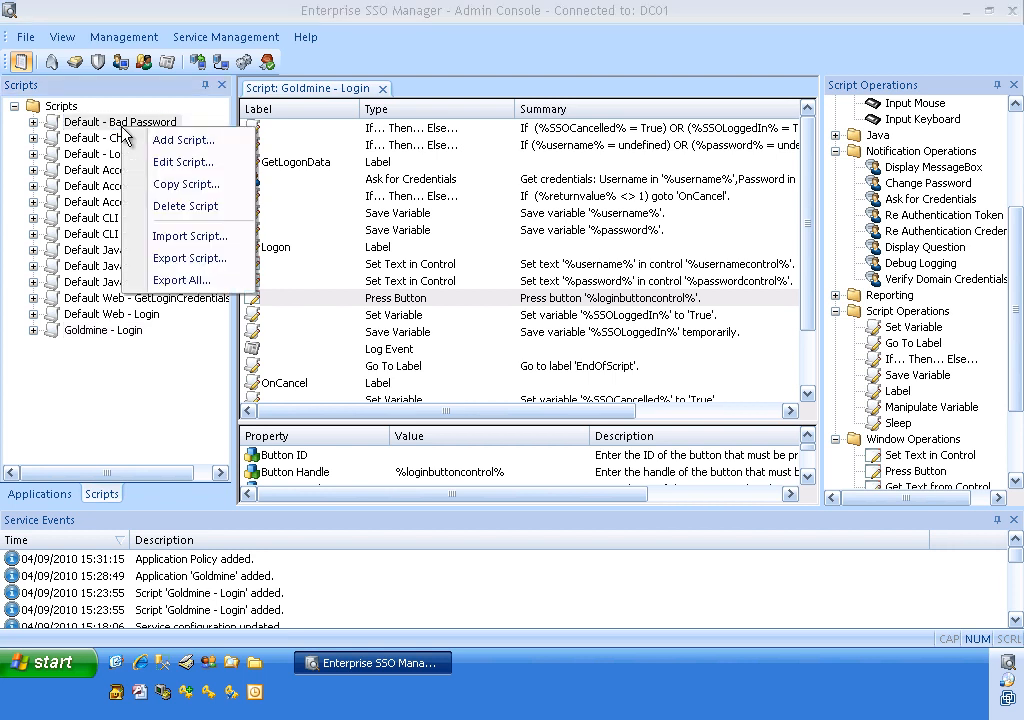
pyautogui.click(188, 183)
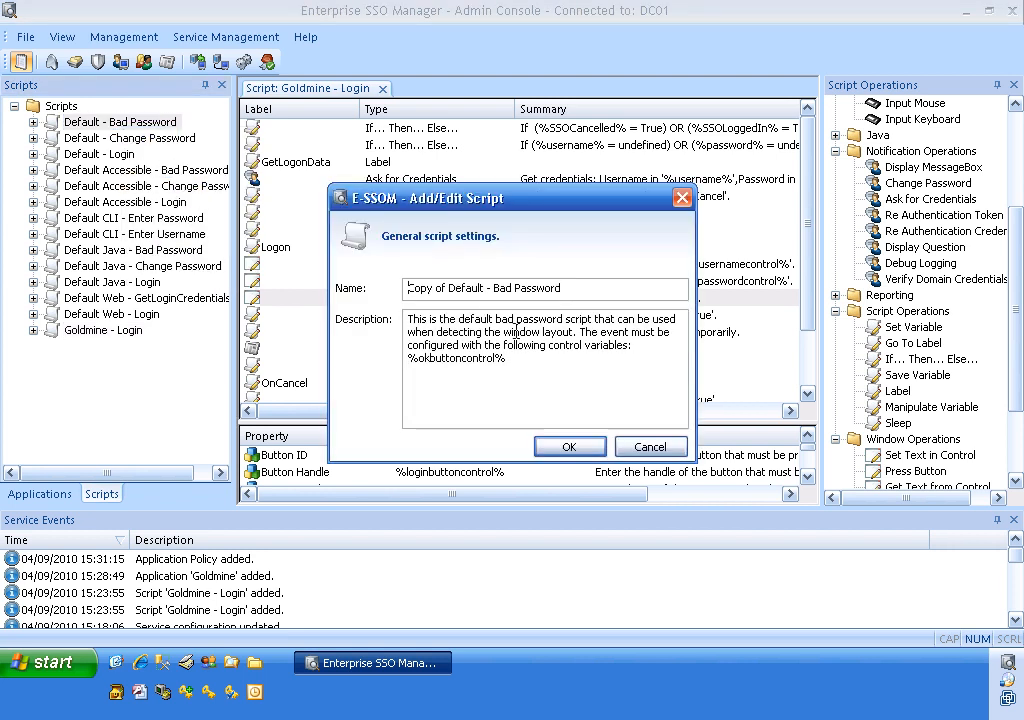
pyautogui.moveTo(484, 290); pyautogui.dragTo(408, 290)
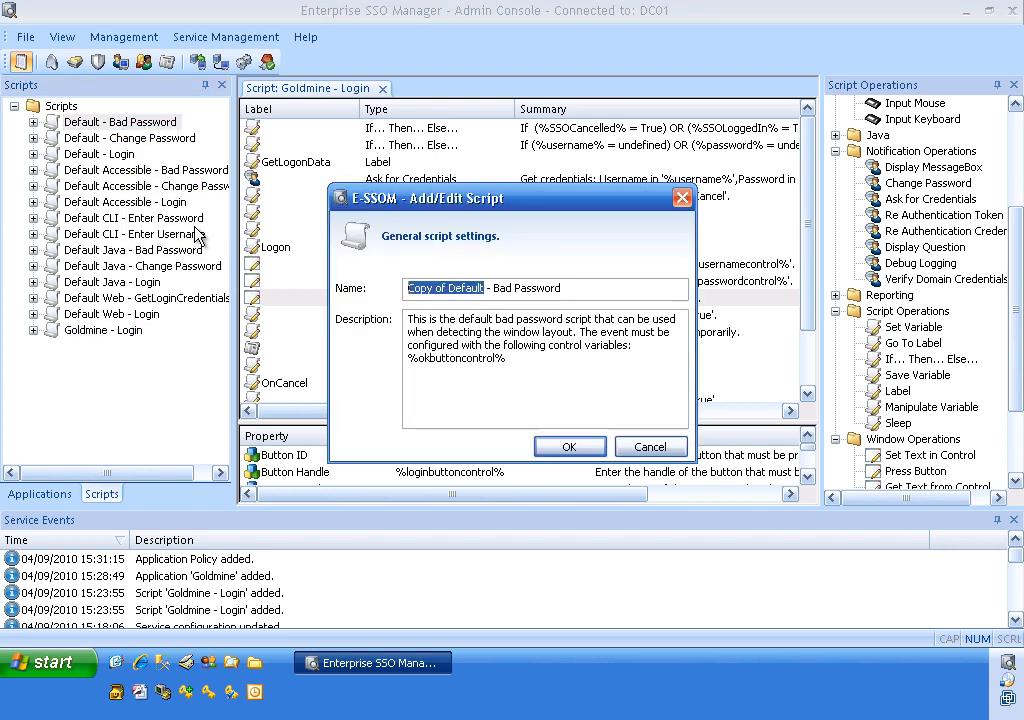
pyautogui.write('Goldmine')
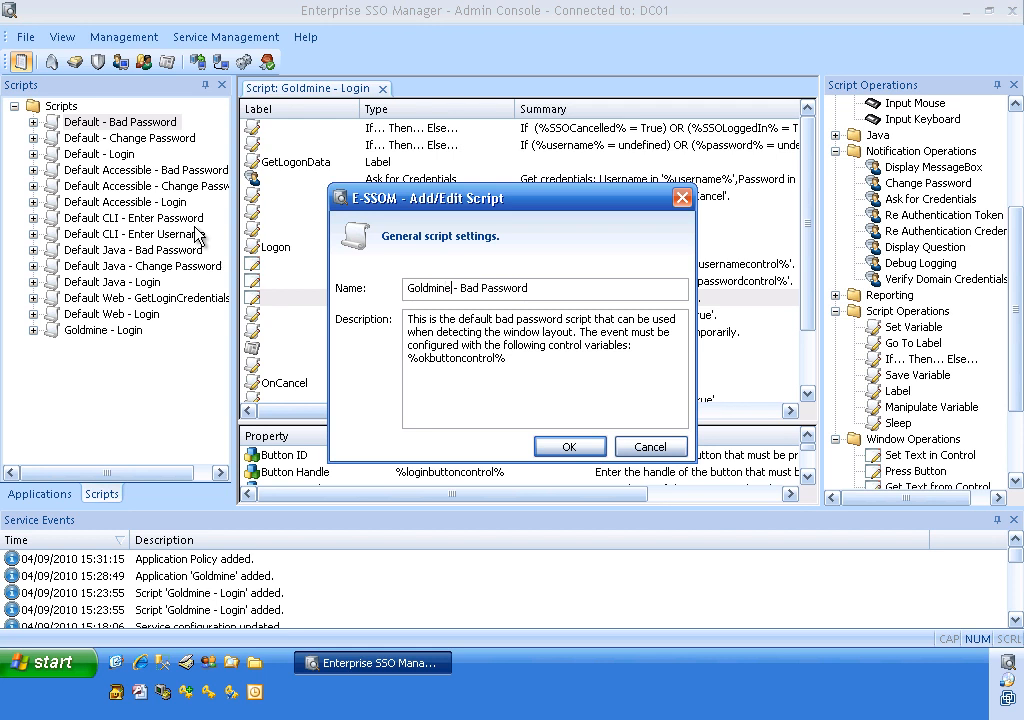
pyautogui.click(572, 447)
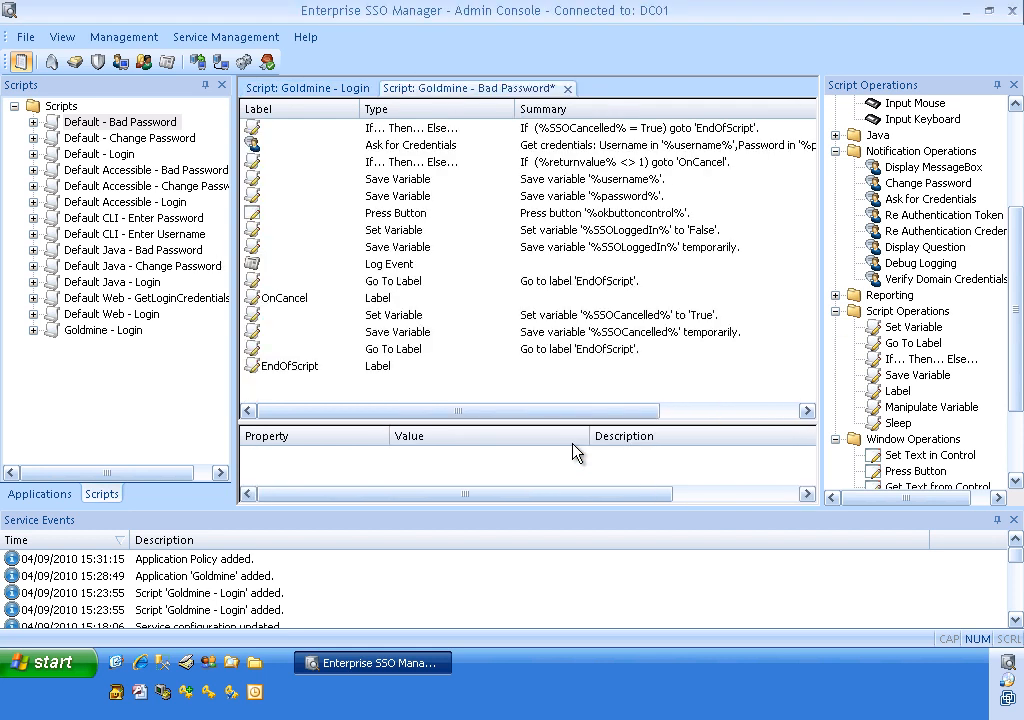
pyautogui.click(25, 37)
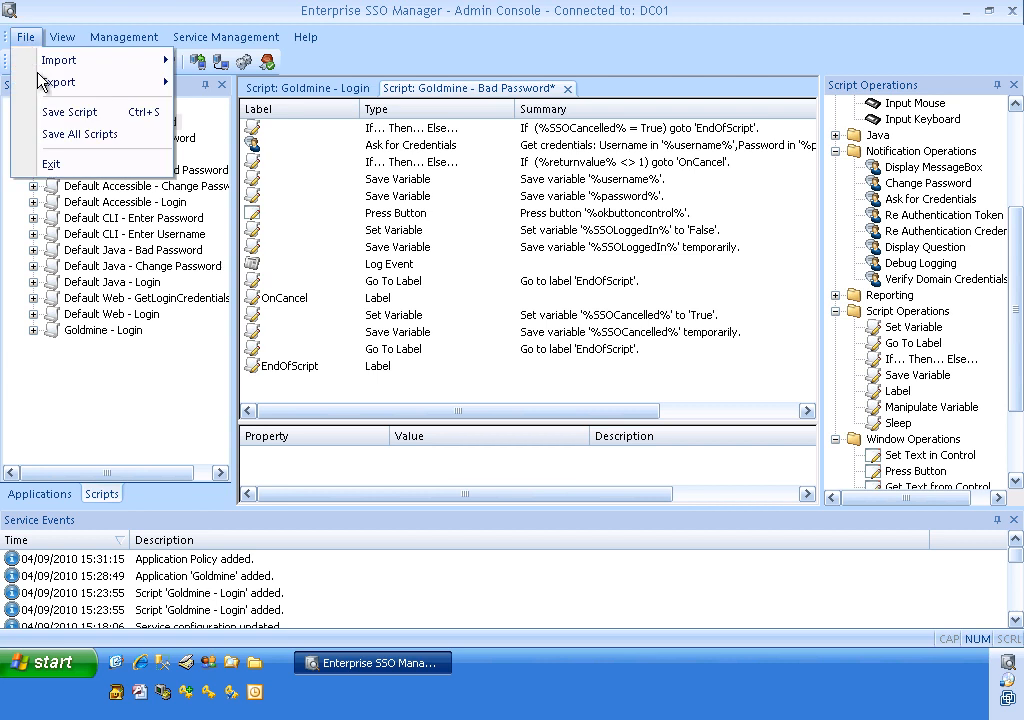
pyautogui.click(60, 112)
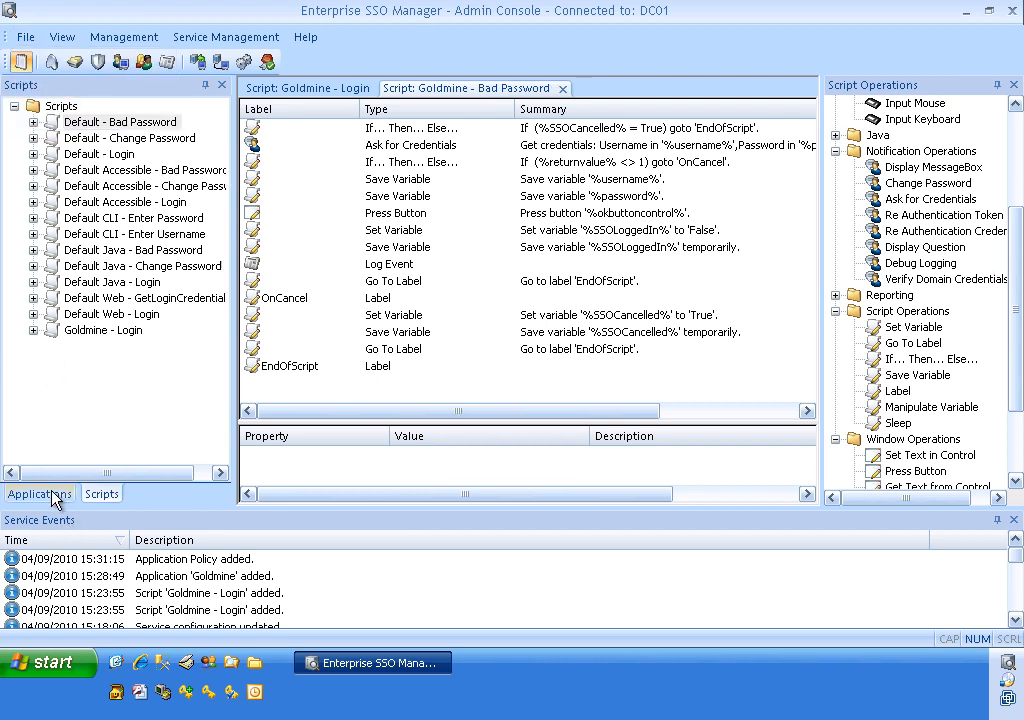
# Expand Applications > Goldmine > Versions > Goldmine 6.7 to list its Events.
pyautogui.click(40, 494)
pyautogui.click(33, 187)
pyautogui.click(52, 202)
pyautogui.click(71, 218)
pyautogui.click(90, 234)
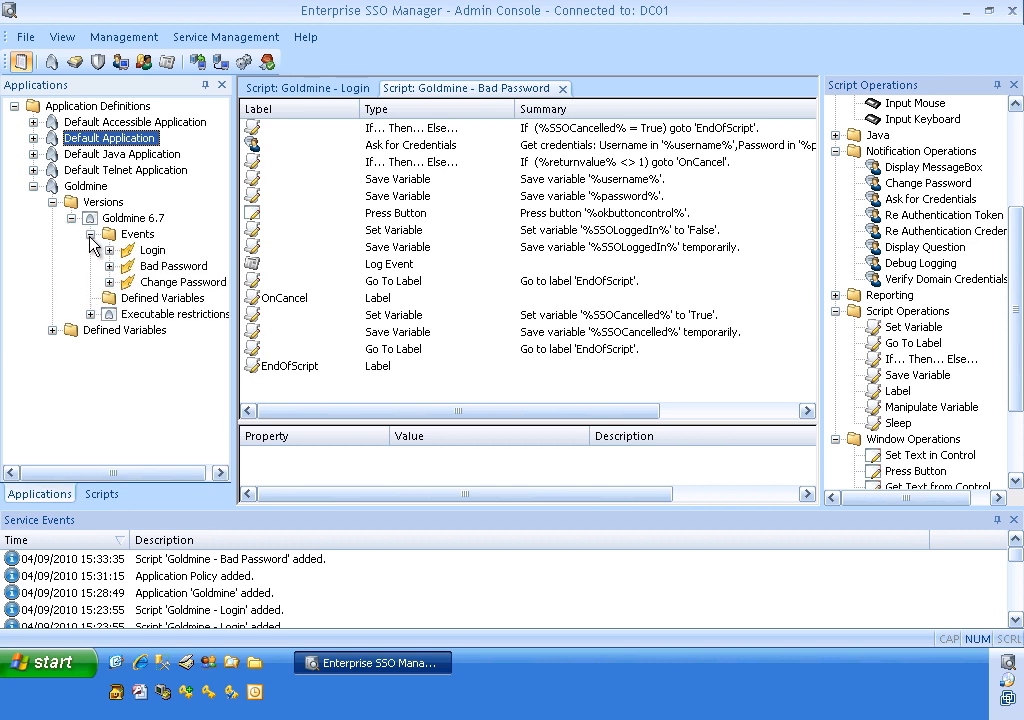
# Open the Bad Password event's Layout page, then delete Goldmine's stored credentials in the SSO User Client.
pyautogui.doubleClick(145, 267)
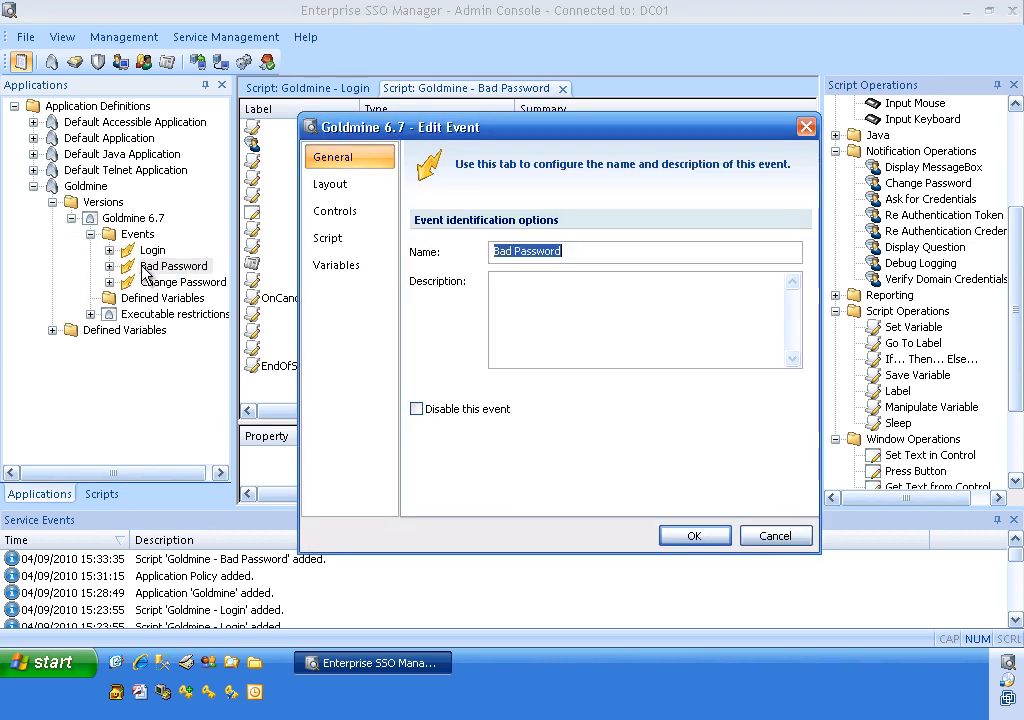
pyautogui.click(358, 195)
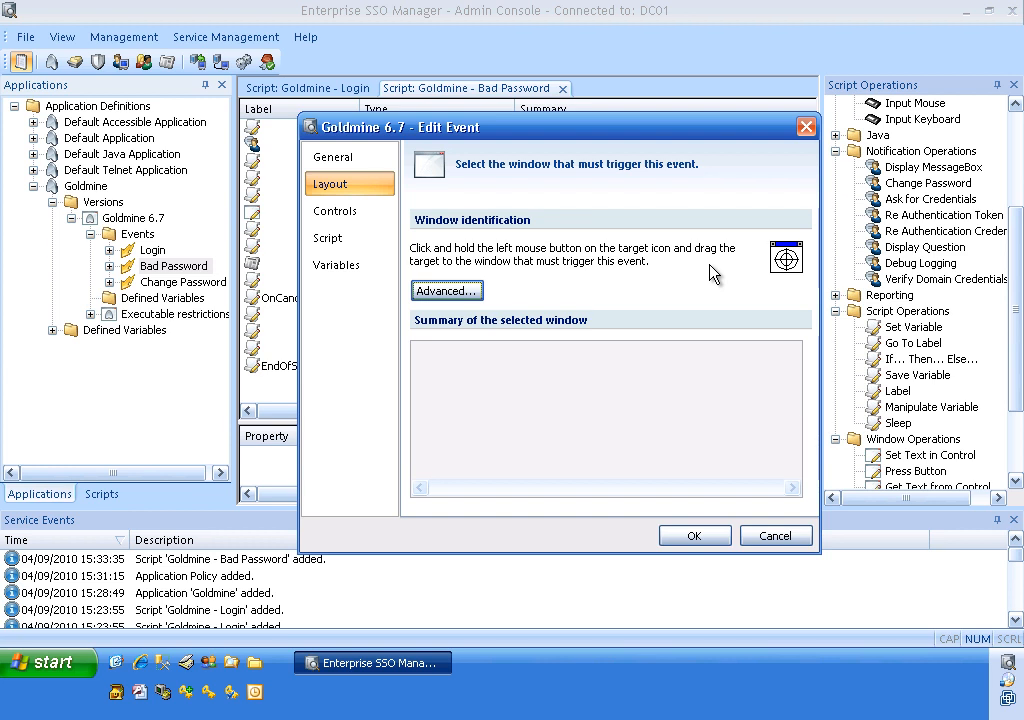
pyautogui.click(1003, 664)
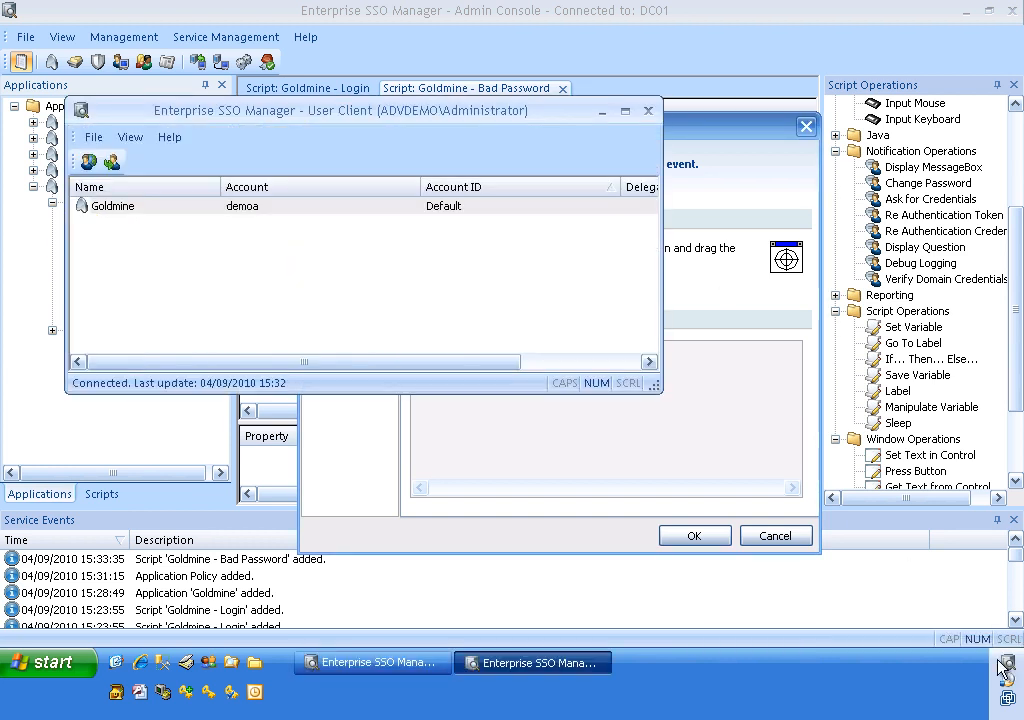
pyautogui.click(245, 212)
pyautogui.rightClick(245, 212)
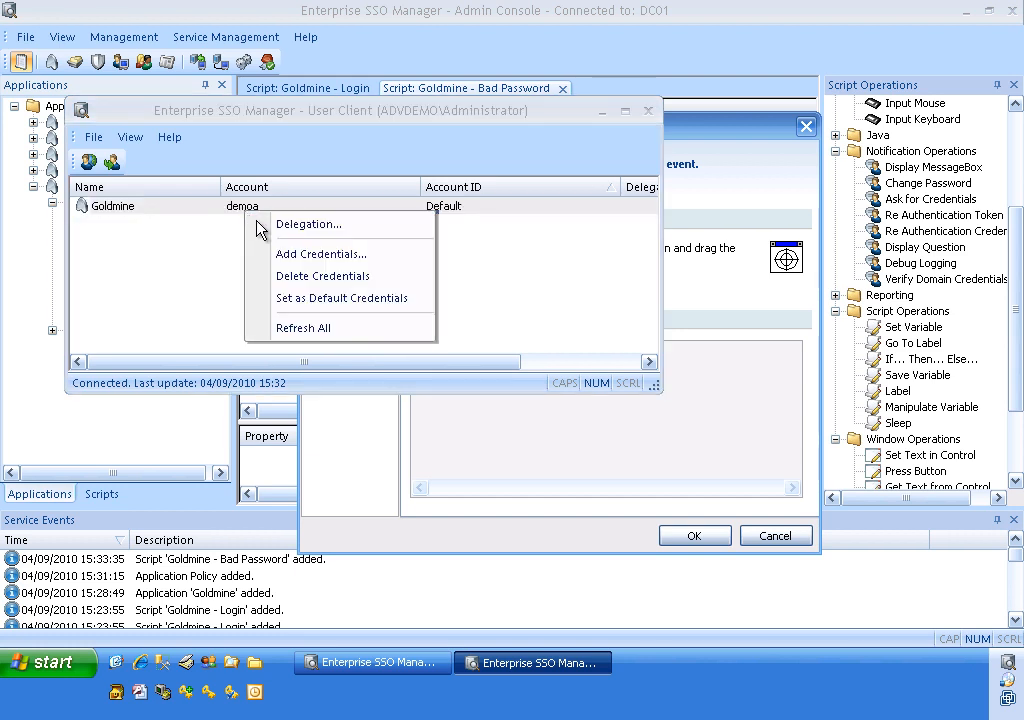
pyautogui.click(277, 281)
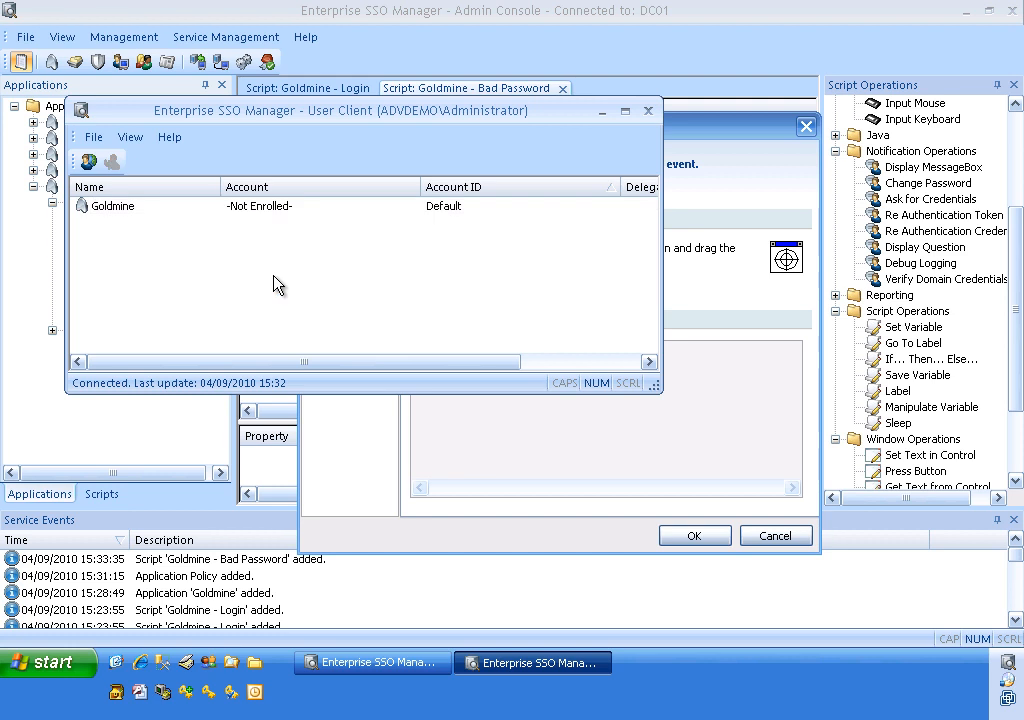
pyautogui.click(648, 110)
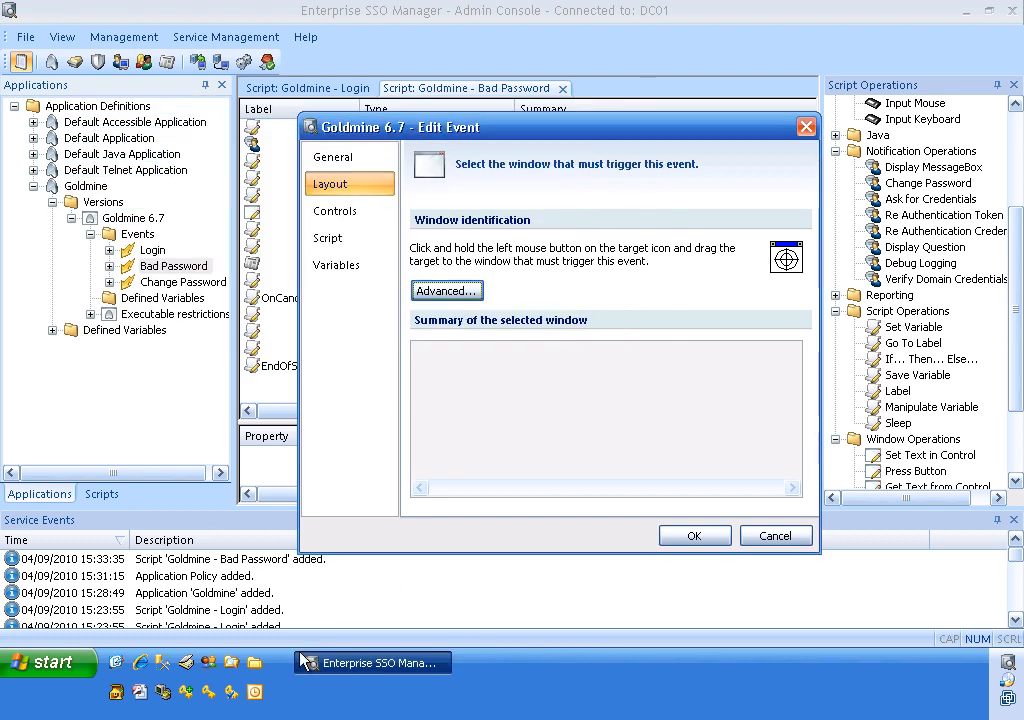
# Trigger GoldMine's 'Invalid Username or Password!' alert with wrong credentials and target it as the Bad Password window.
pyautogui.click(117, 693)
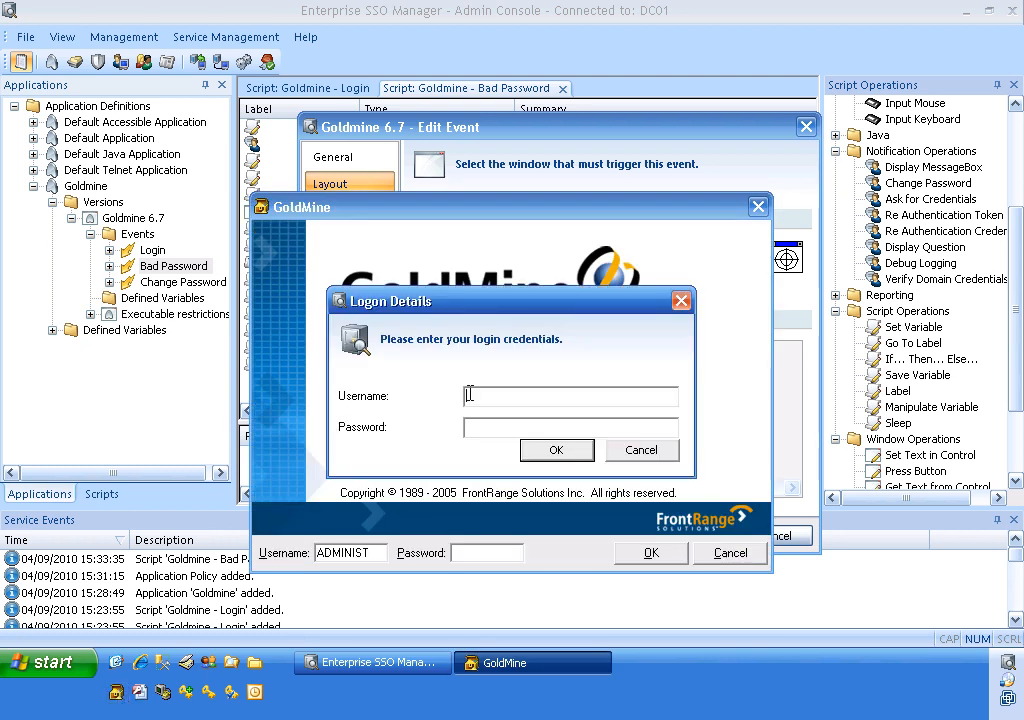
pyautogui.write('demoa')
pyautogui.write('***')
pyautogui.click(556, 452)
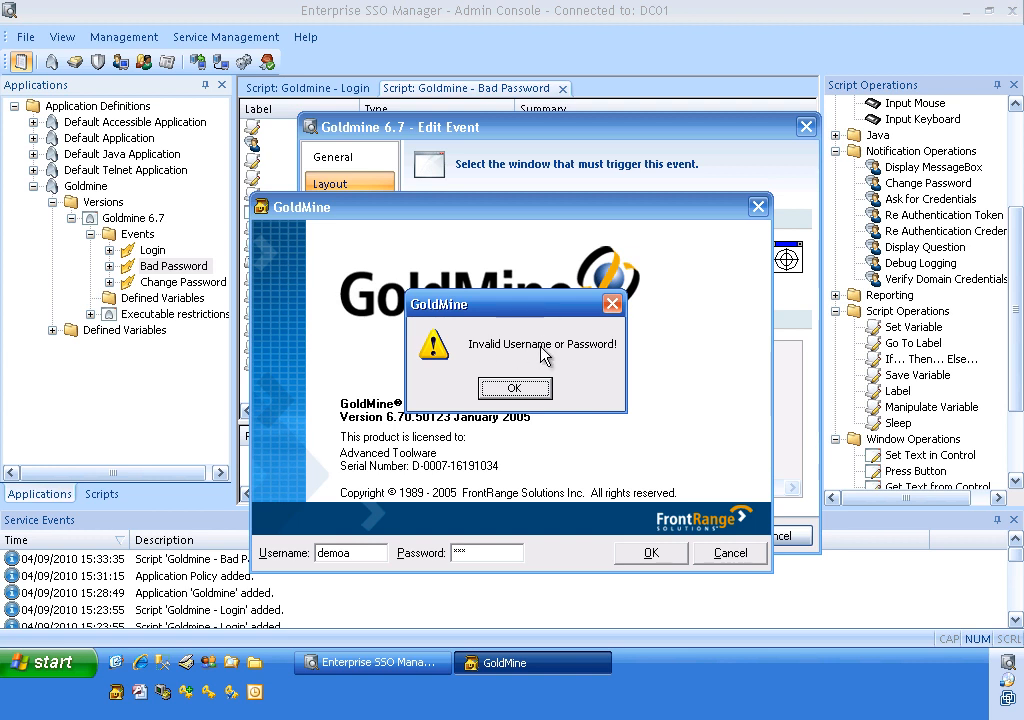
pyautogui.click(596, 146)
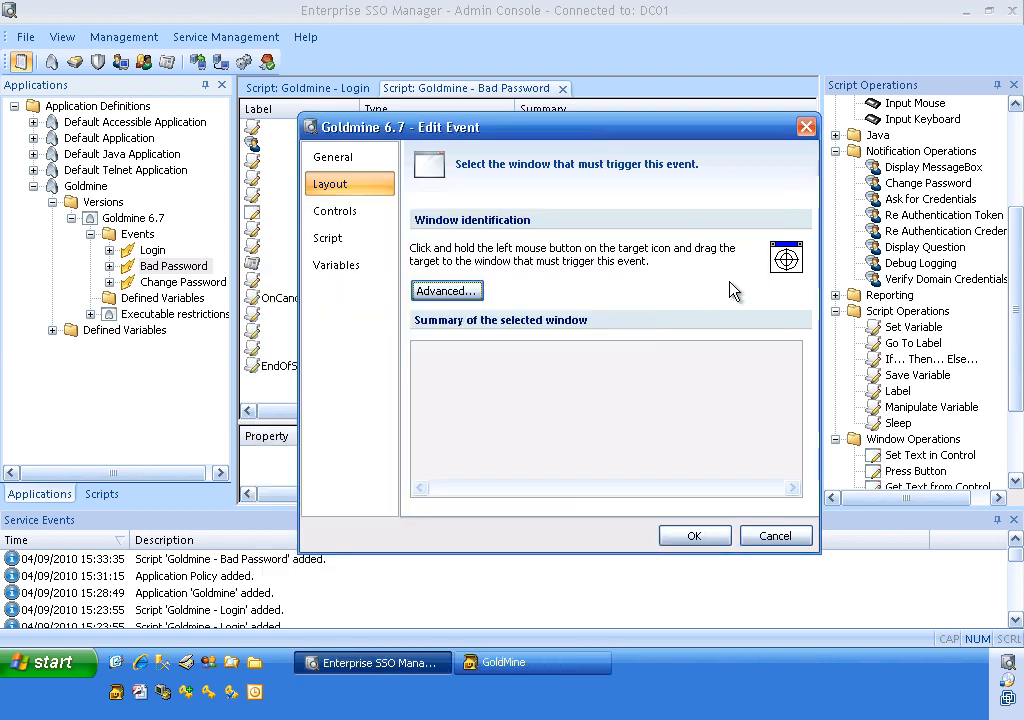
pyautogui.moveTo(783, 265); pyautogui.dragTo(529, 303)
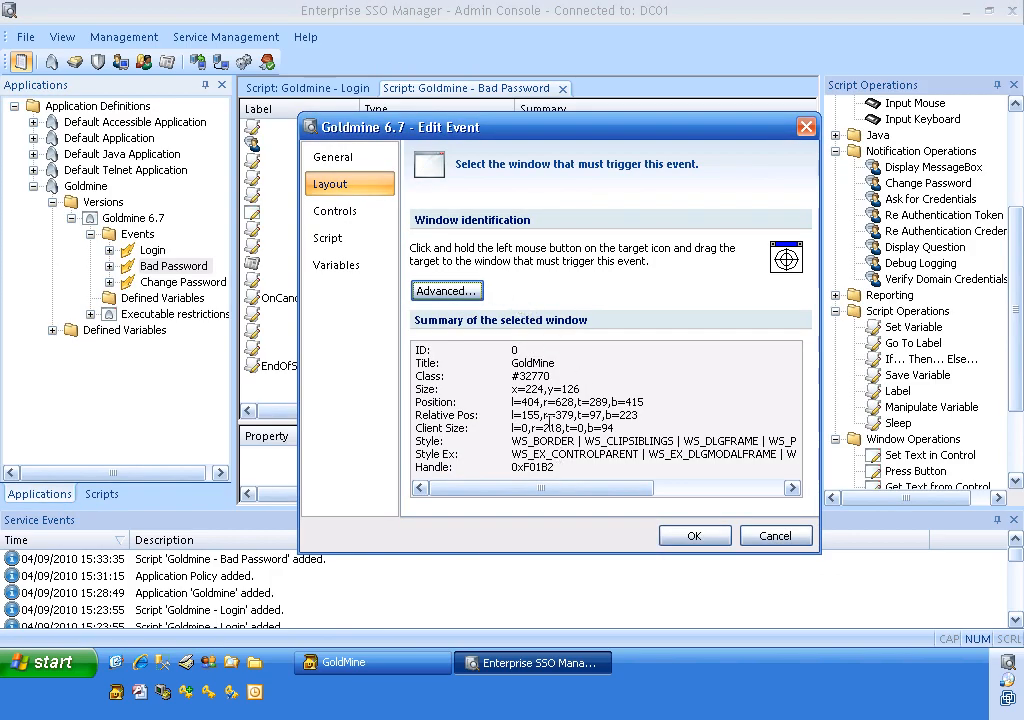
# Add control variable %okbuttoncontrol% mapped to the GoldMine alert's OK button.
pyautogui.click(352, 212)
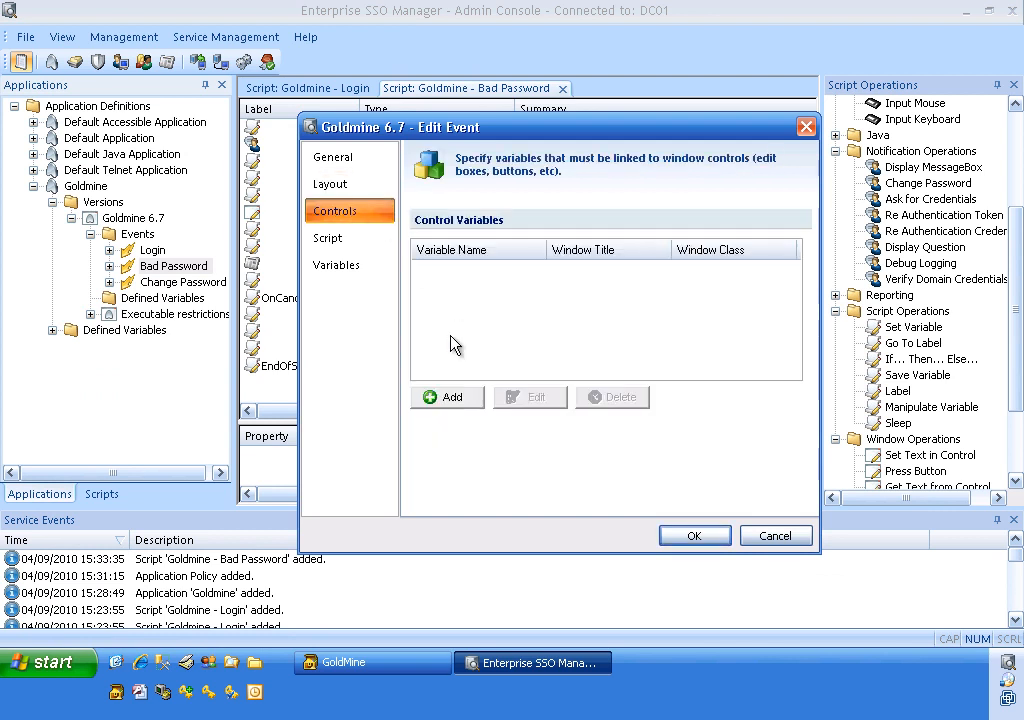
pyautogui.click(449, 397)
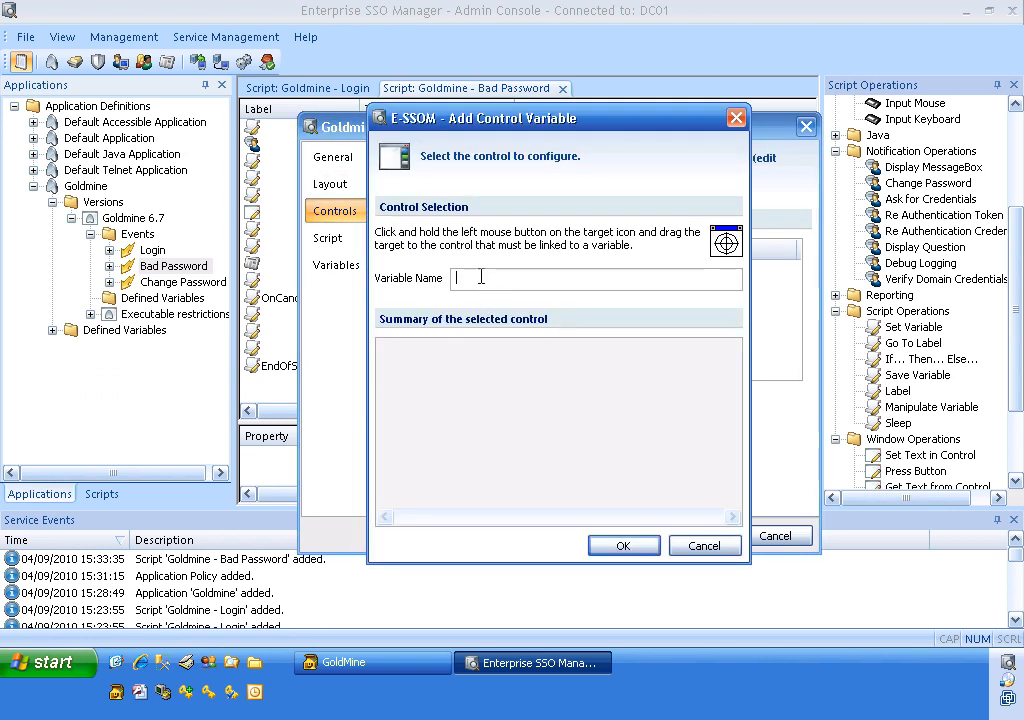
pyautogui.write('%okbuttoncontrol')
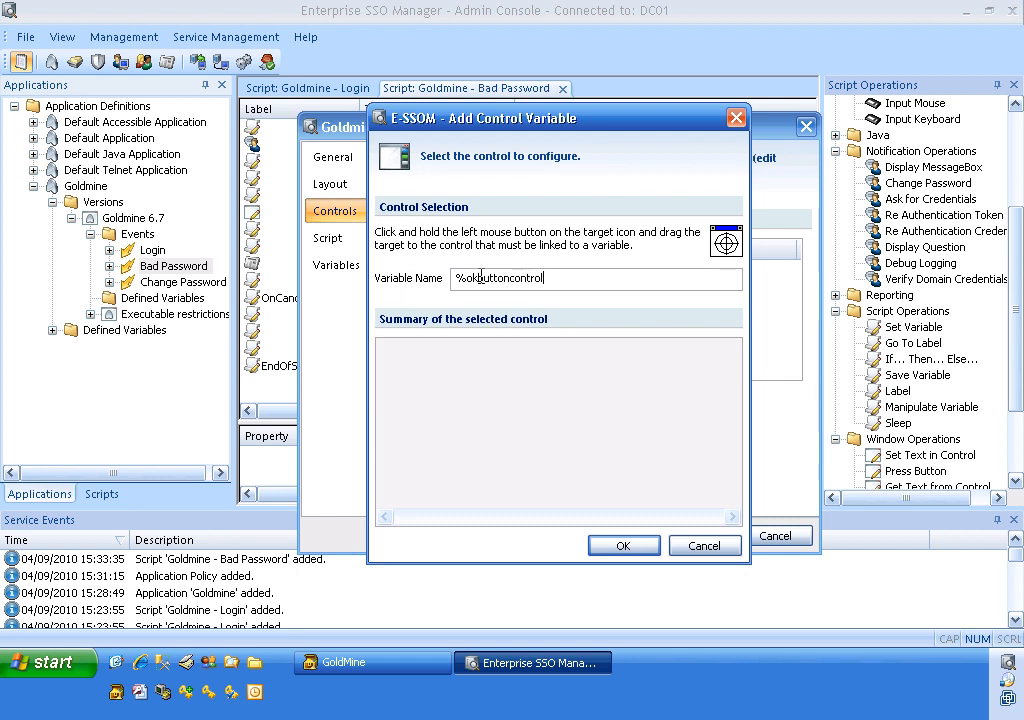
pyautogui.write('%')
pyautogui.moveTo(729, 242); pyautogui.dragTo(521, 391)
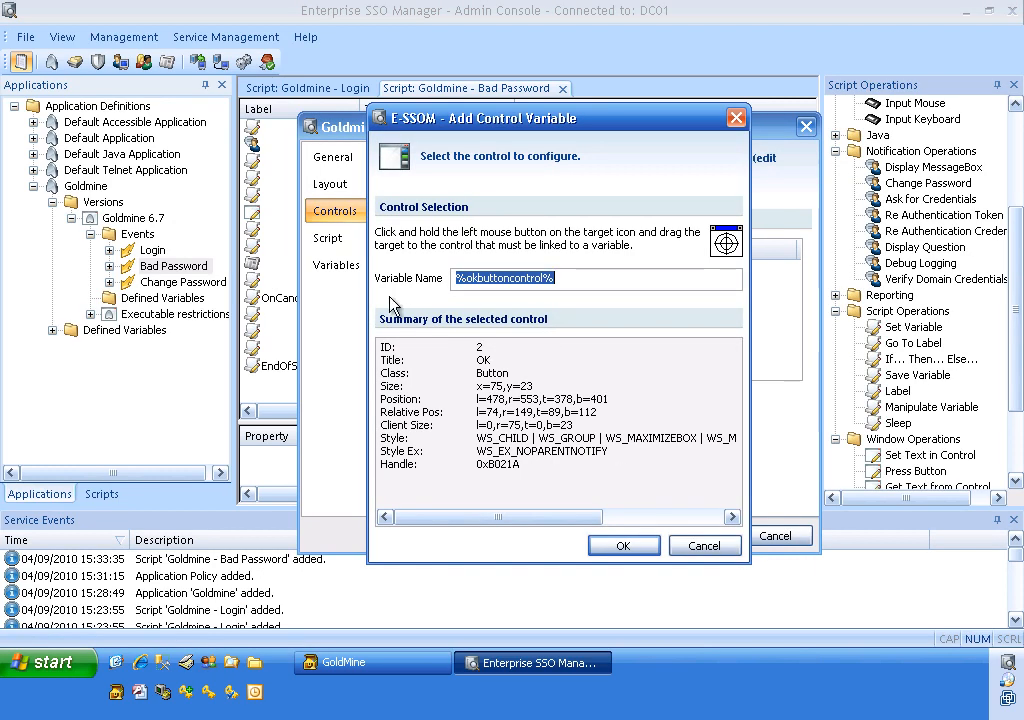
pyautogui.click(616, 545)
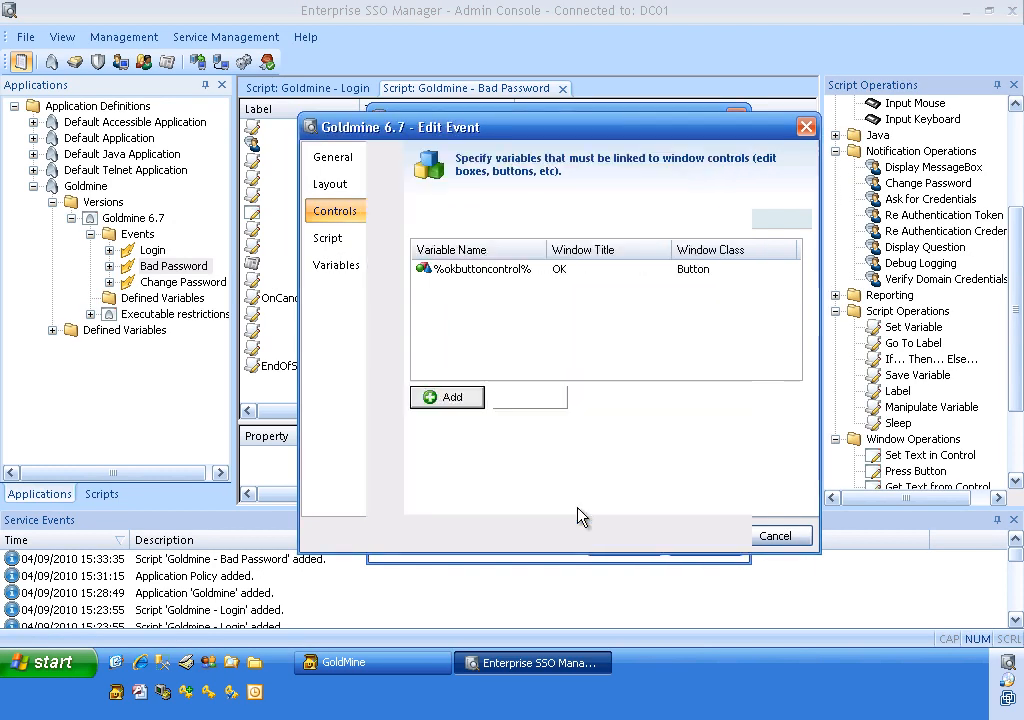
# Choose the Goldmine - Bad Password script for the event, review Controls and Layout, and confirm with OK.
pyautogui.click(372, 244)
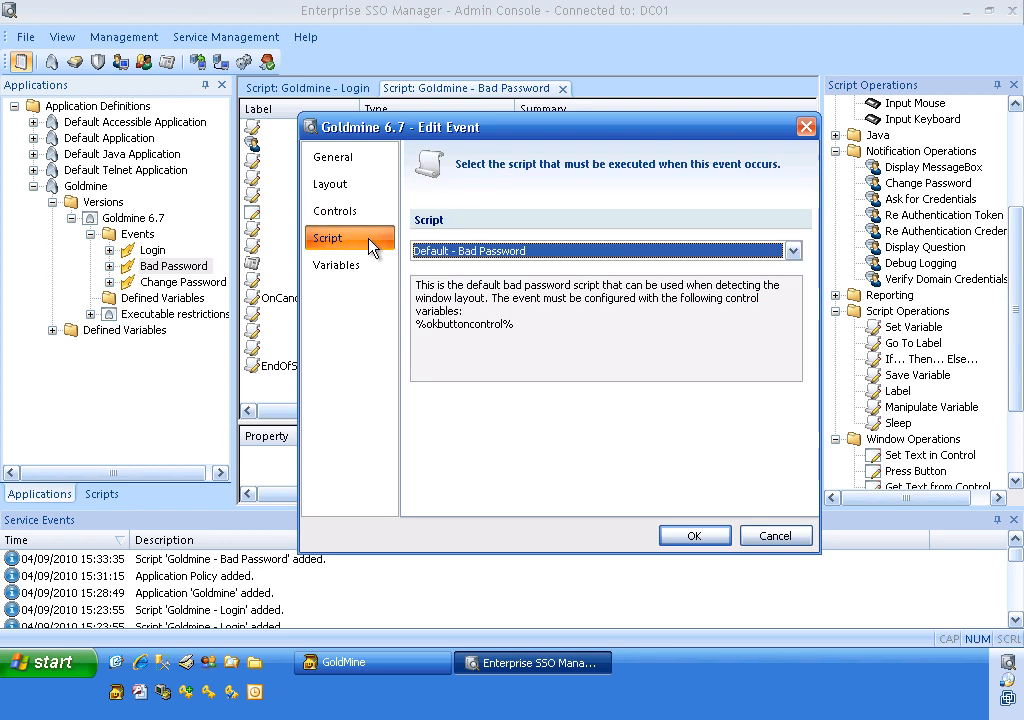
pyautogui.click(457, 251)
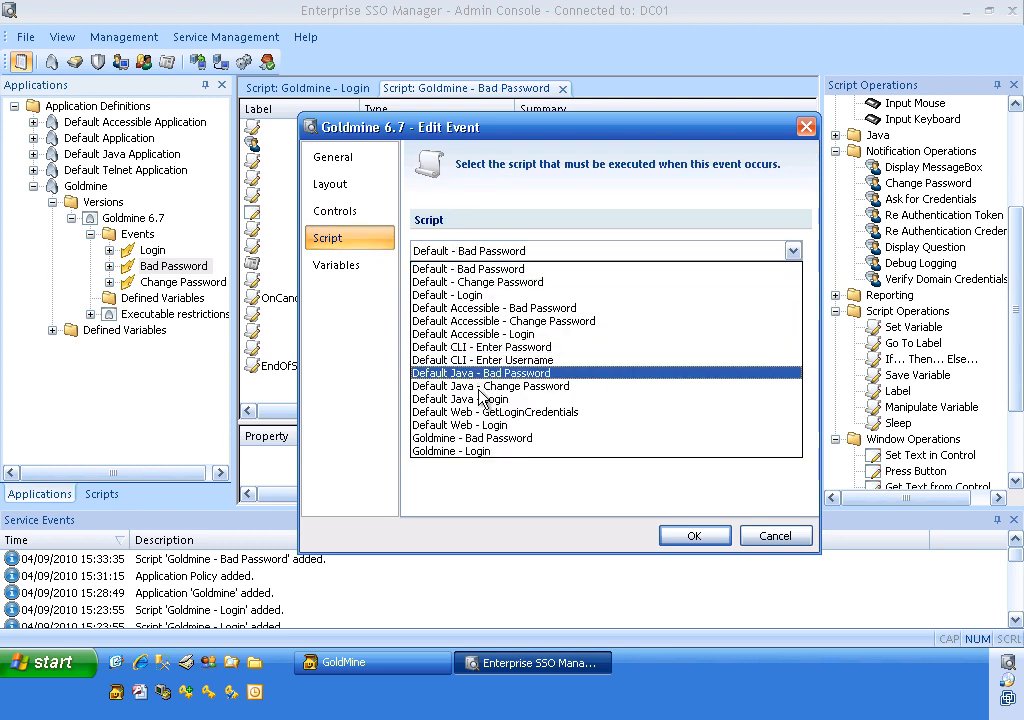
pyautogui.click(489, 441)
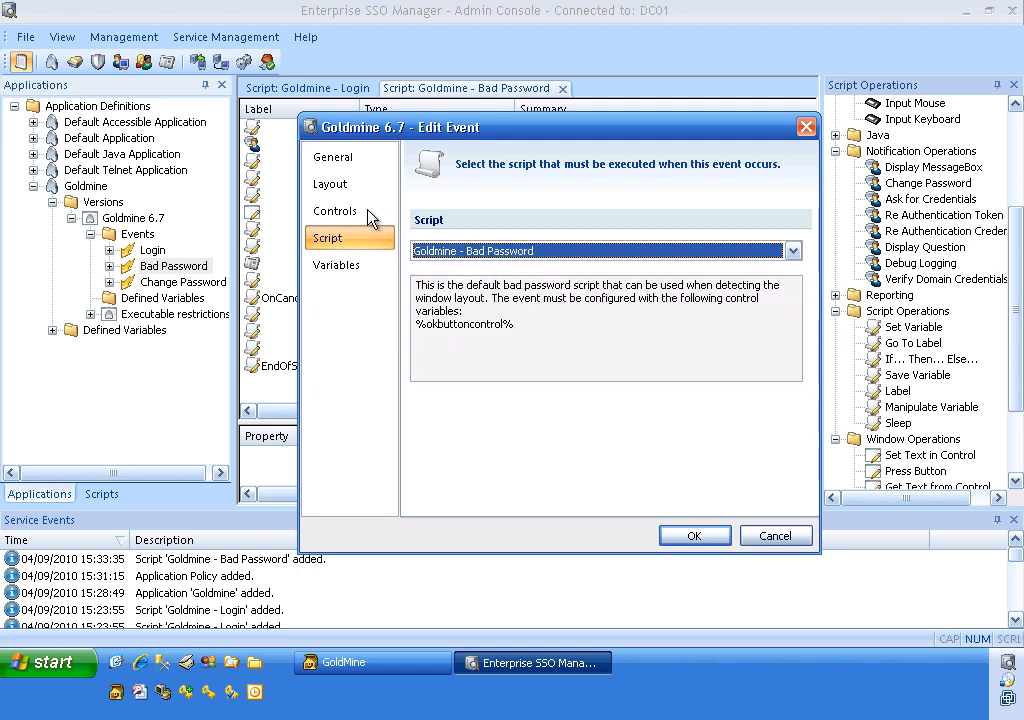
pyautogui.click(340, 211)
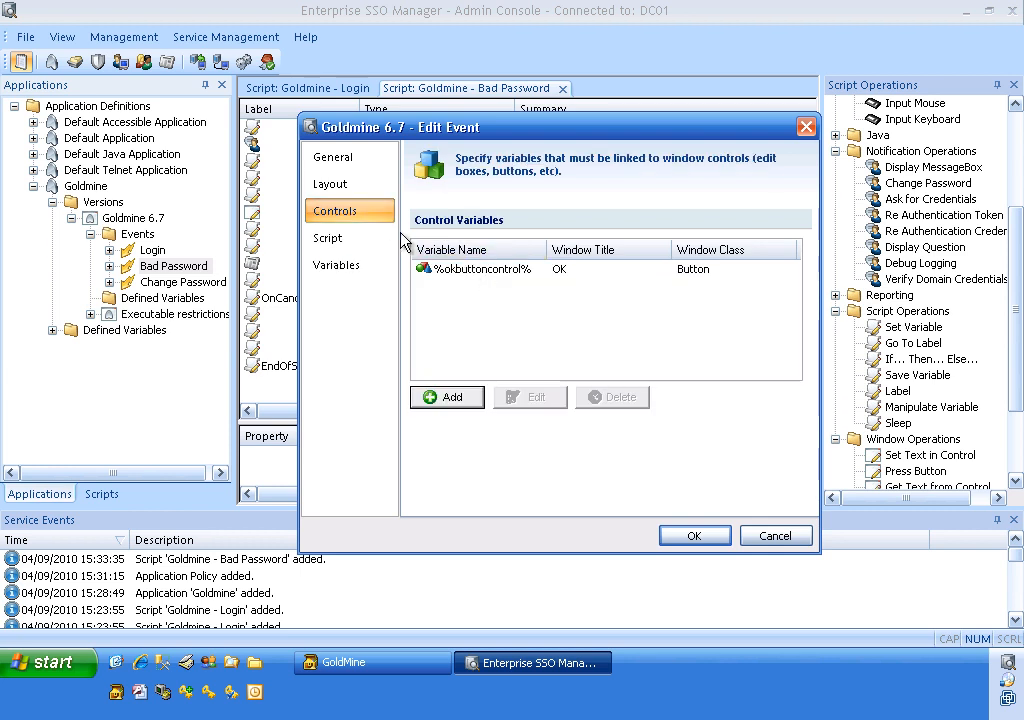
pyautogui.click(338, 185)
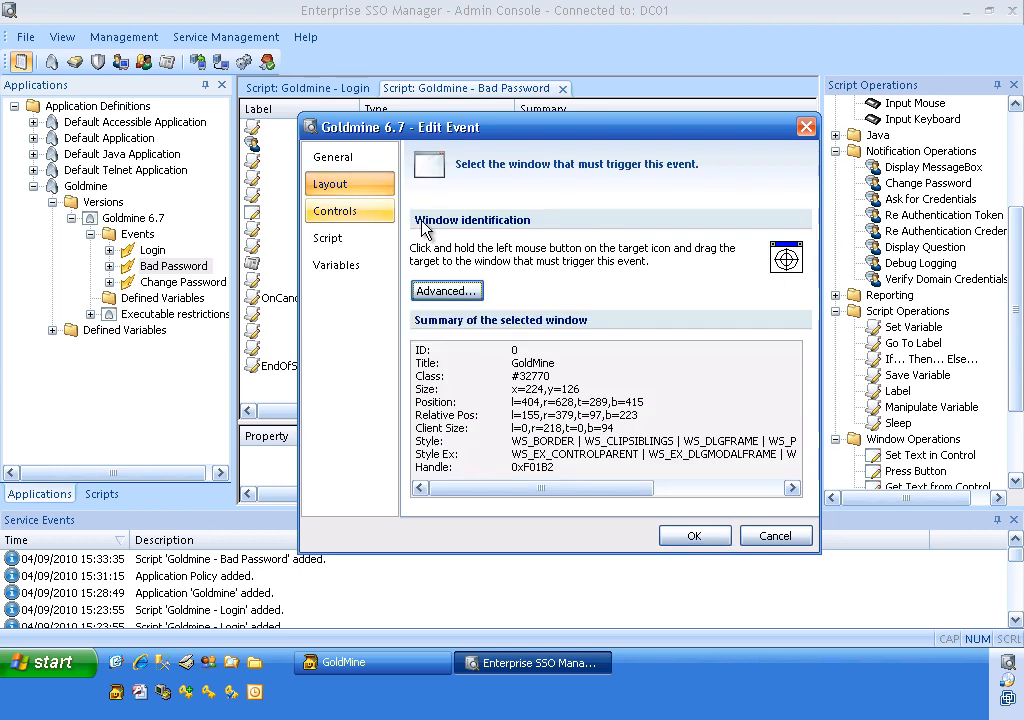
pyautogui.click(697, 538)
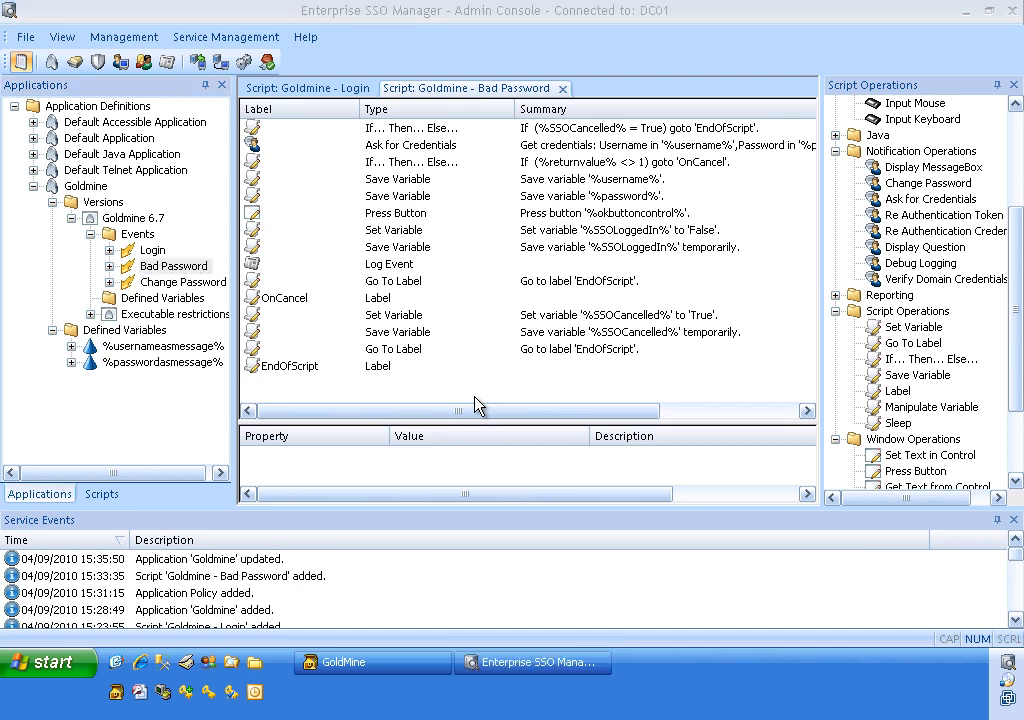
# Dismiss the invalid username or password warning and cancel the GoldMine login.
pyautogui.click(425, 665)
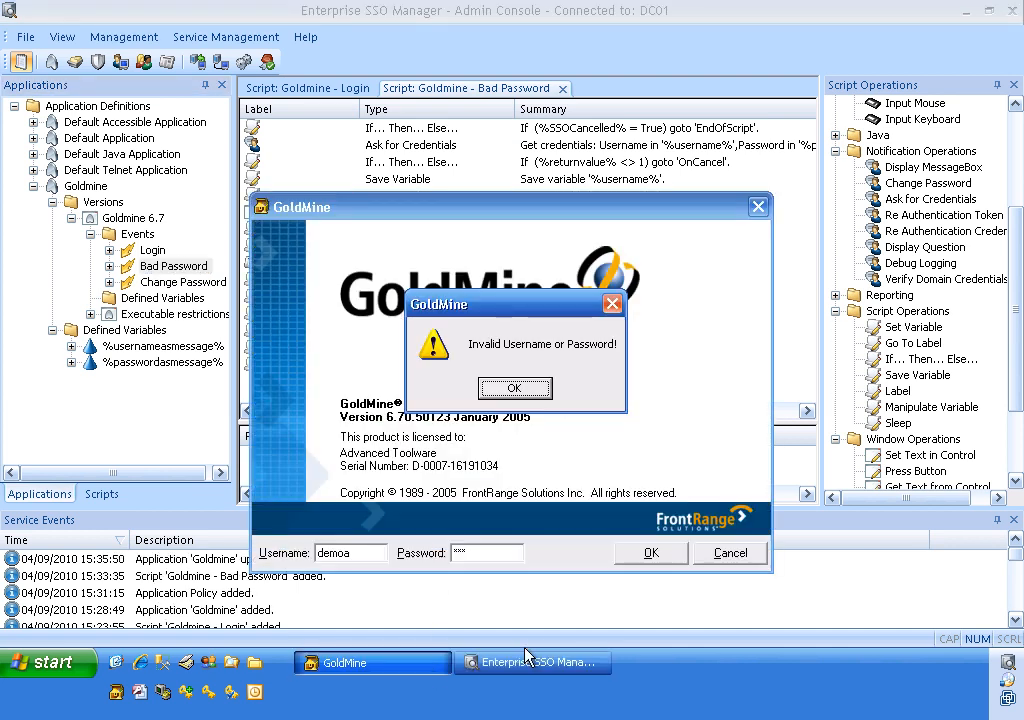
pyautogui.click(526, 398)
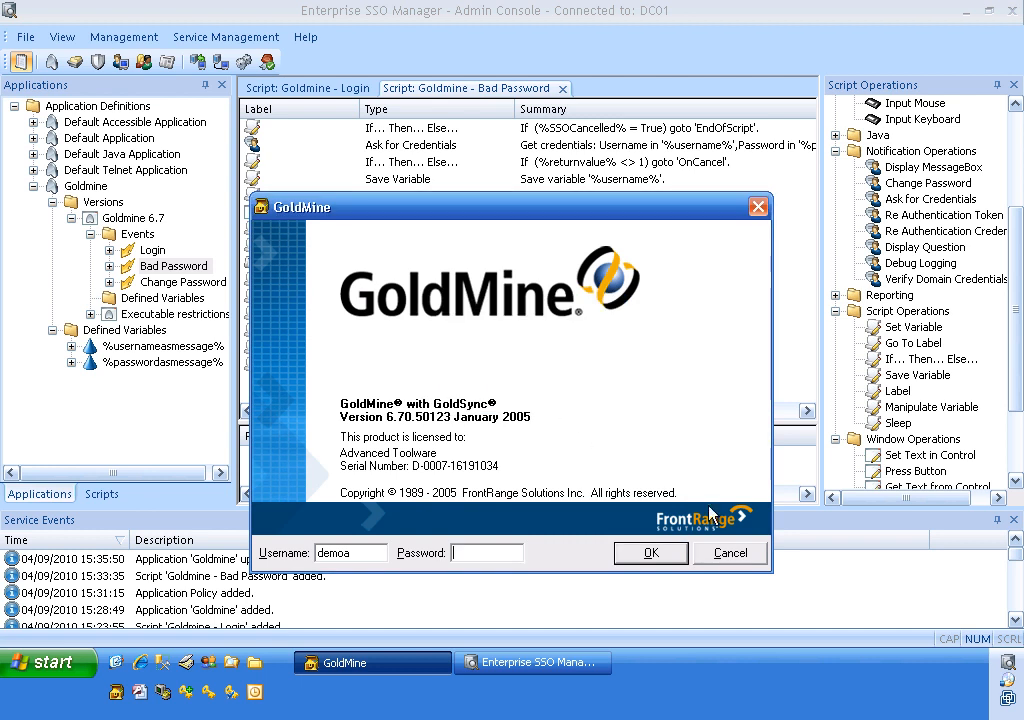
pyautogui.click(729, 553)
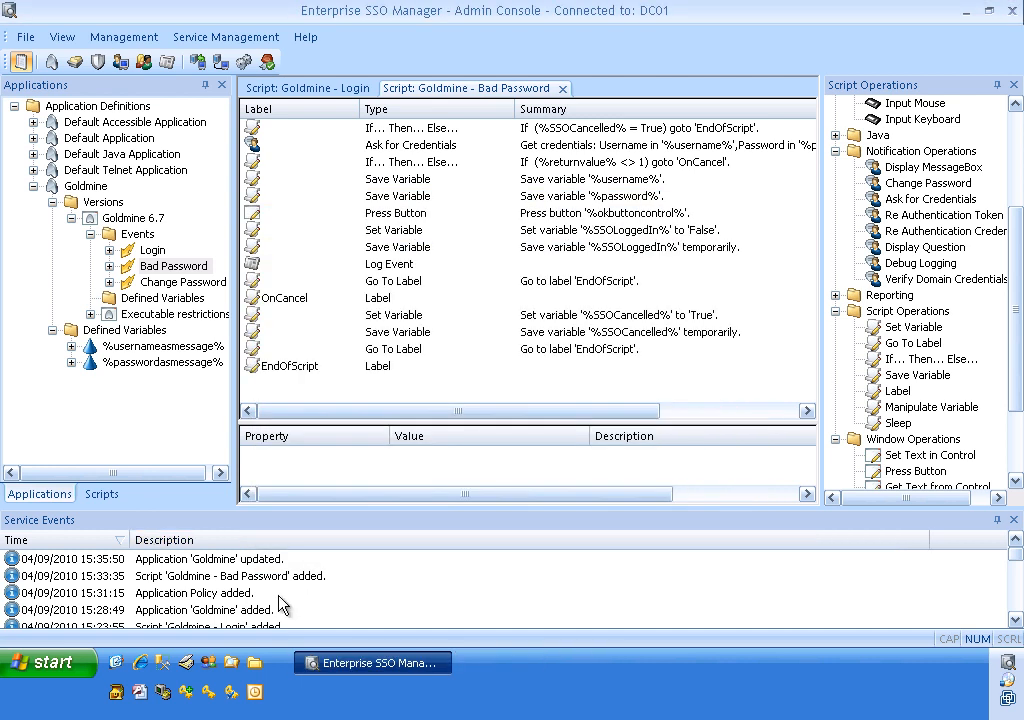
# Relaunch GoldMine and re-enter the password in the Incorrect Credentials prompt.
pyautogui.click(115, 693)
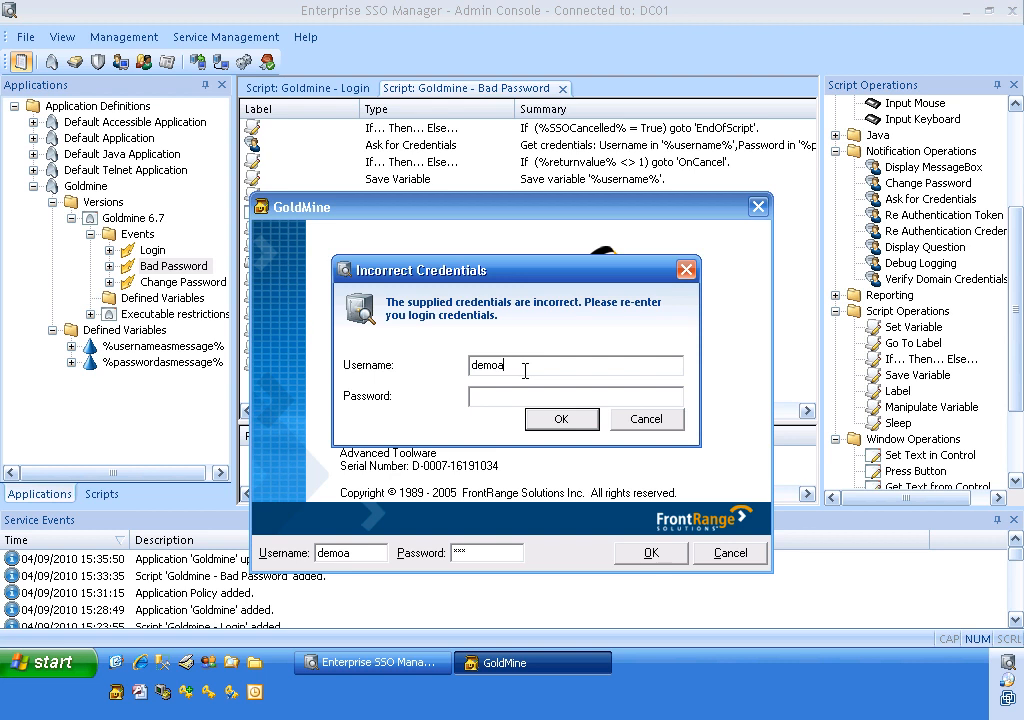
pyautogui.write('******')
pyautogui.click(540, 418)
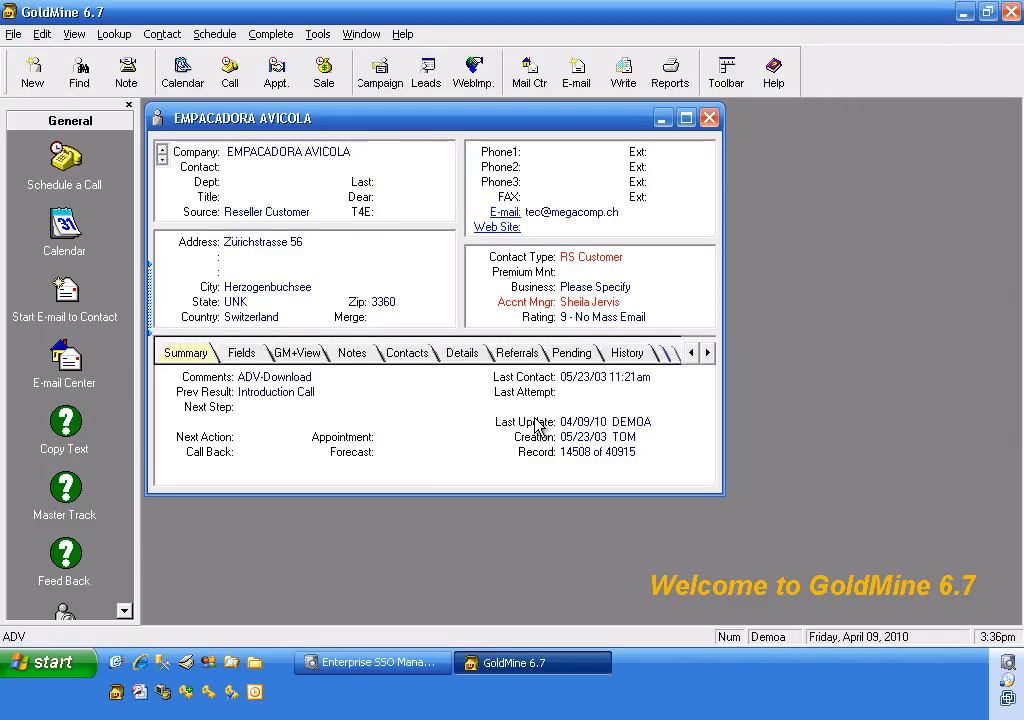
# Close GoldMine, relaunch it, then close it again.
pyautogui.click(1012, 12)
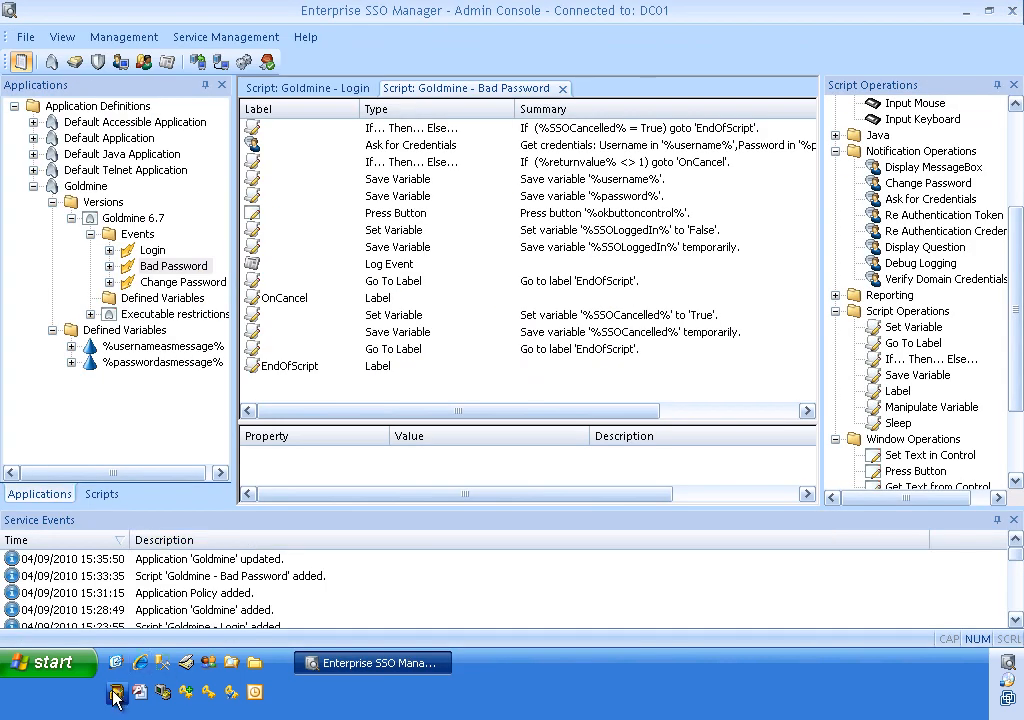
pyautogui.click(116, 694)
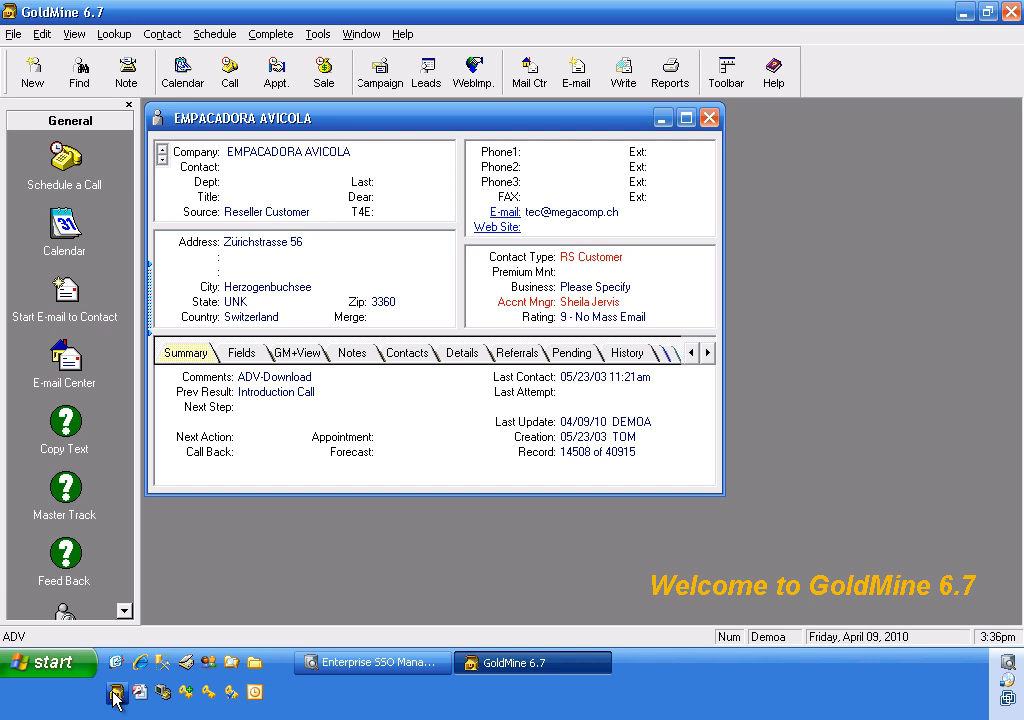
pyautogui.click(1011, 12)
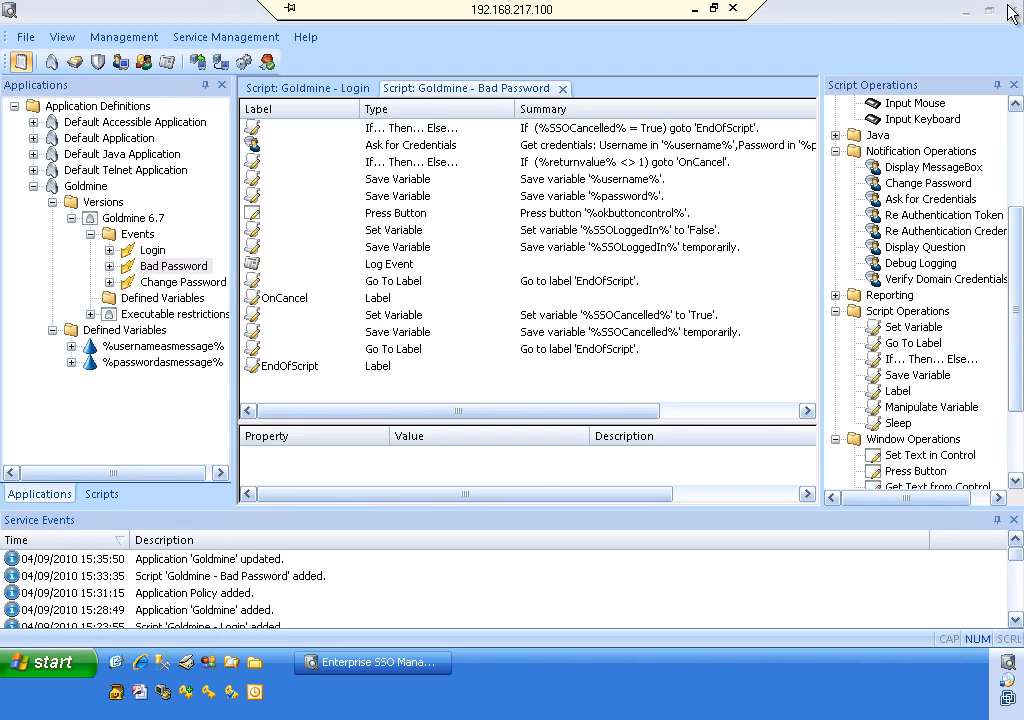
# View the Goldmine - Login script's first If… Then… Else… condition, %SSOLoggedIn% equal to True, without changes.
pyautogui.click(355, 90)
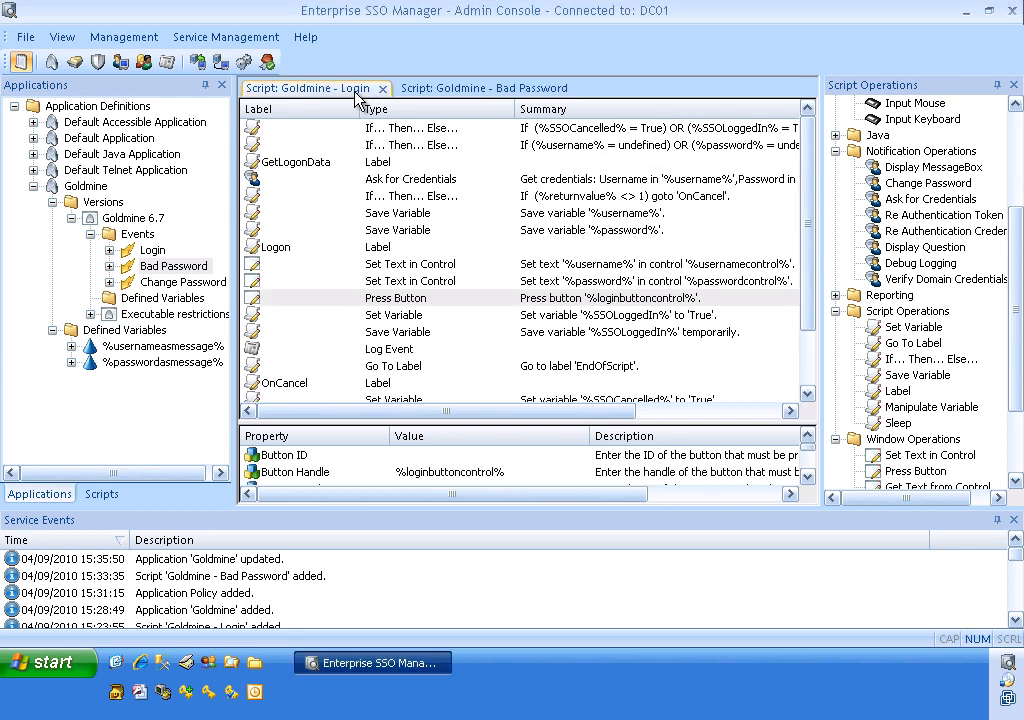
pyautogui.click(440, 130)
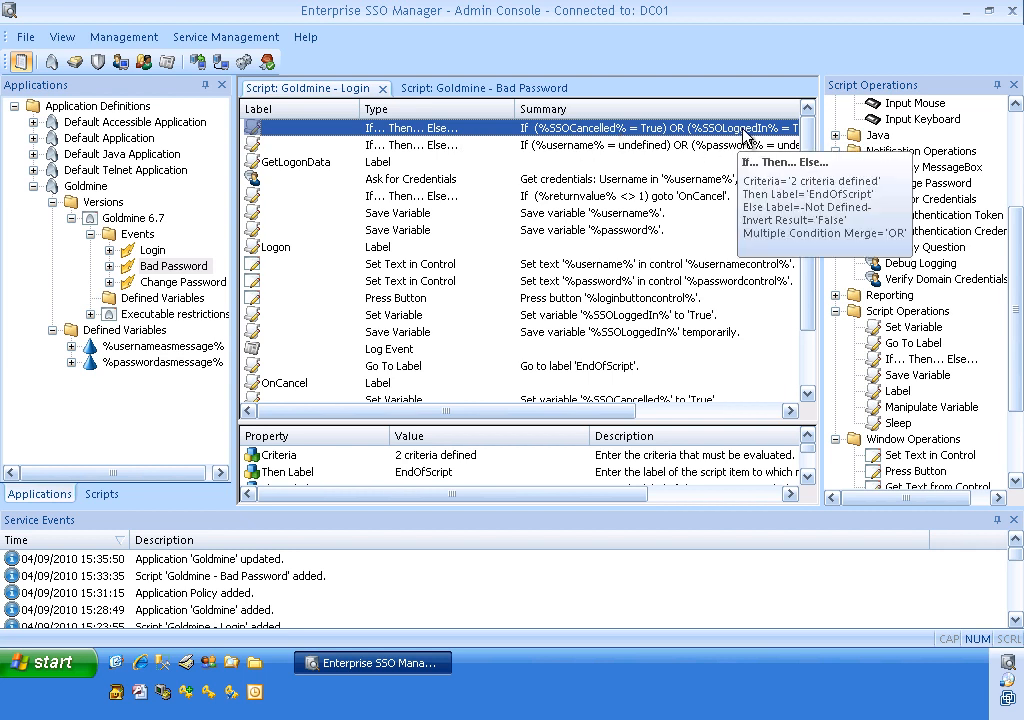
pyautogui.doubleClick(740, 140)
pyautogui.click(458, 206)
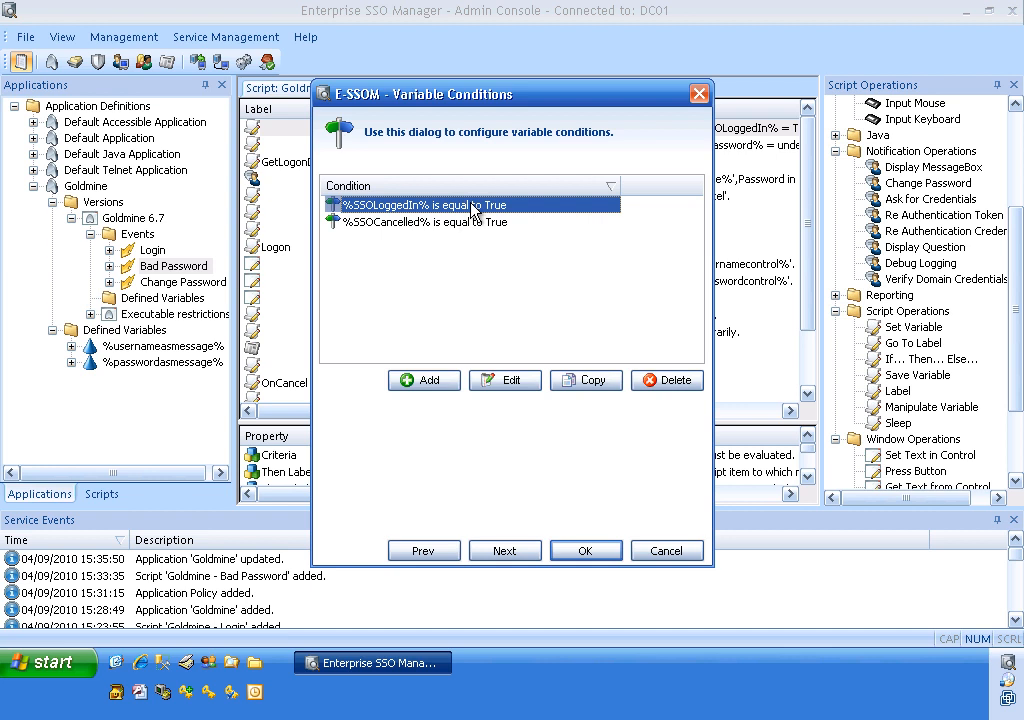
pyautogui.click(670, 552)
# Review the Go To Label, Ask for Credentials and %SSOLoggedIn% True steps, then return to Bad Password.
pyautogui.click(487, 366)
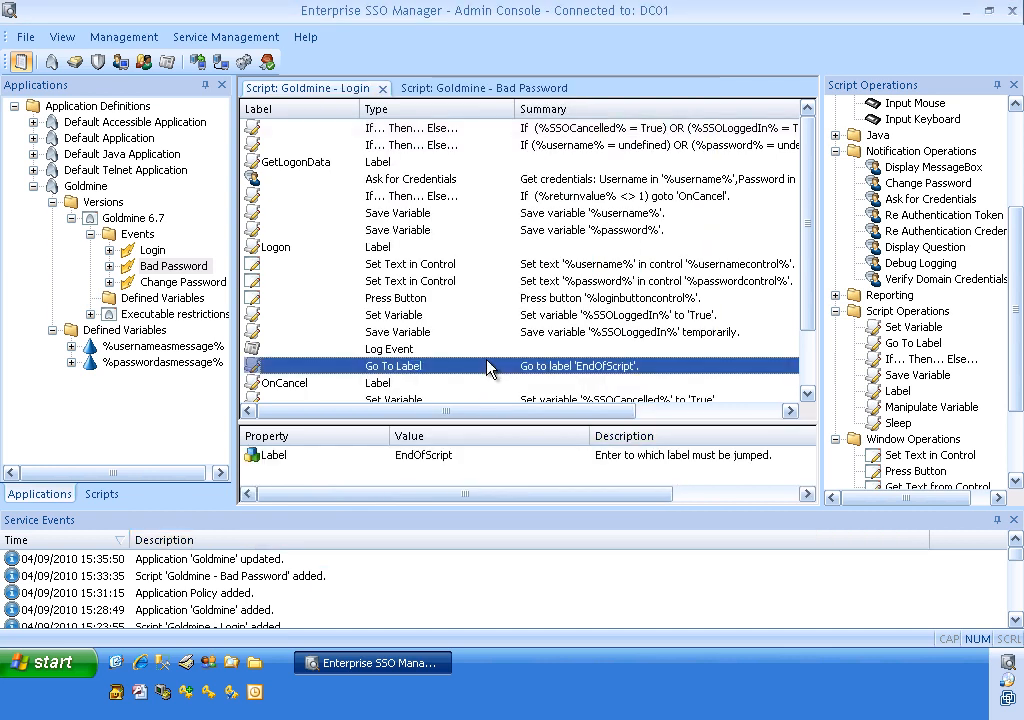
pyautogui.scroll(-1, 494, 361)
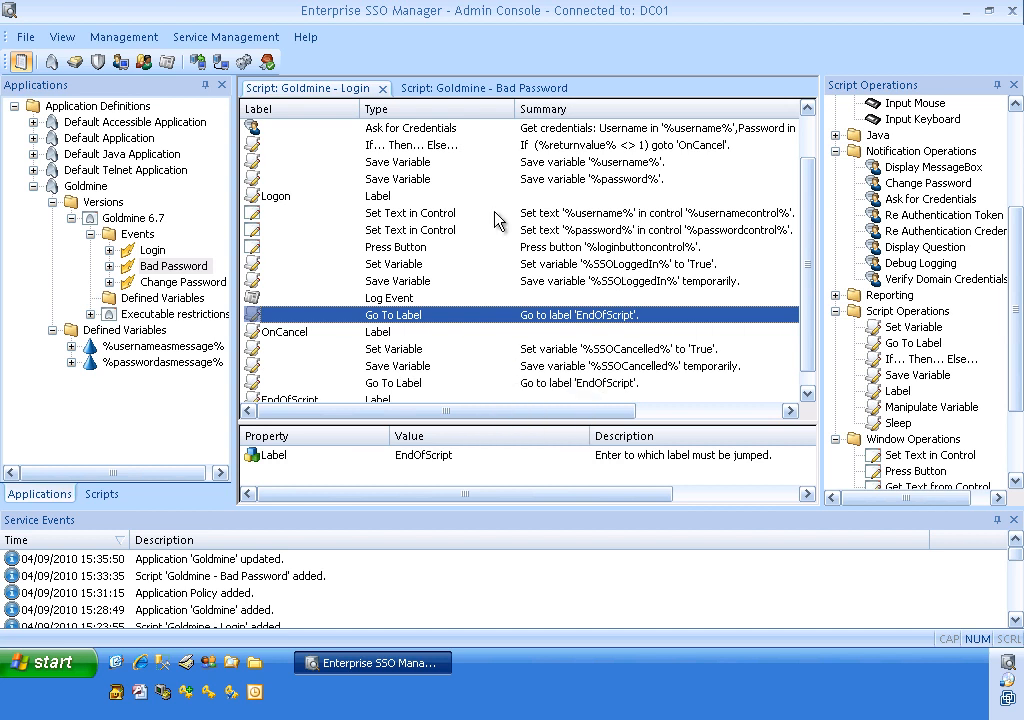
pyautogui.click(507, 132)
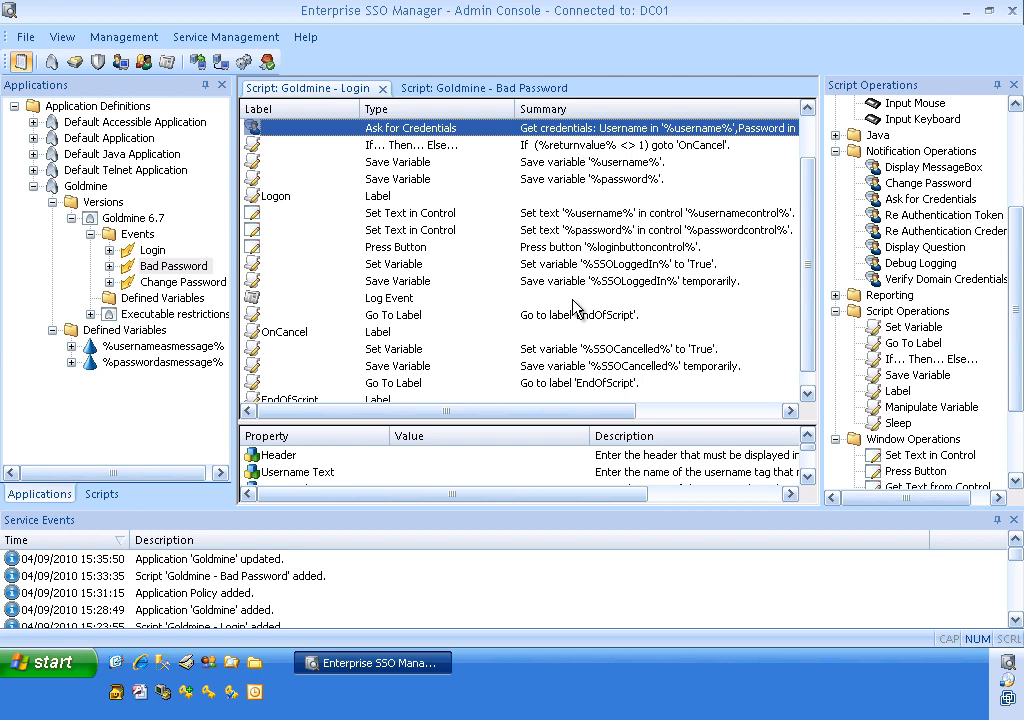
pyautogui.click(638, 266)
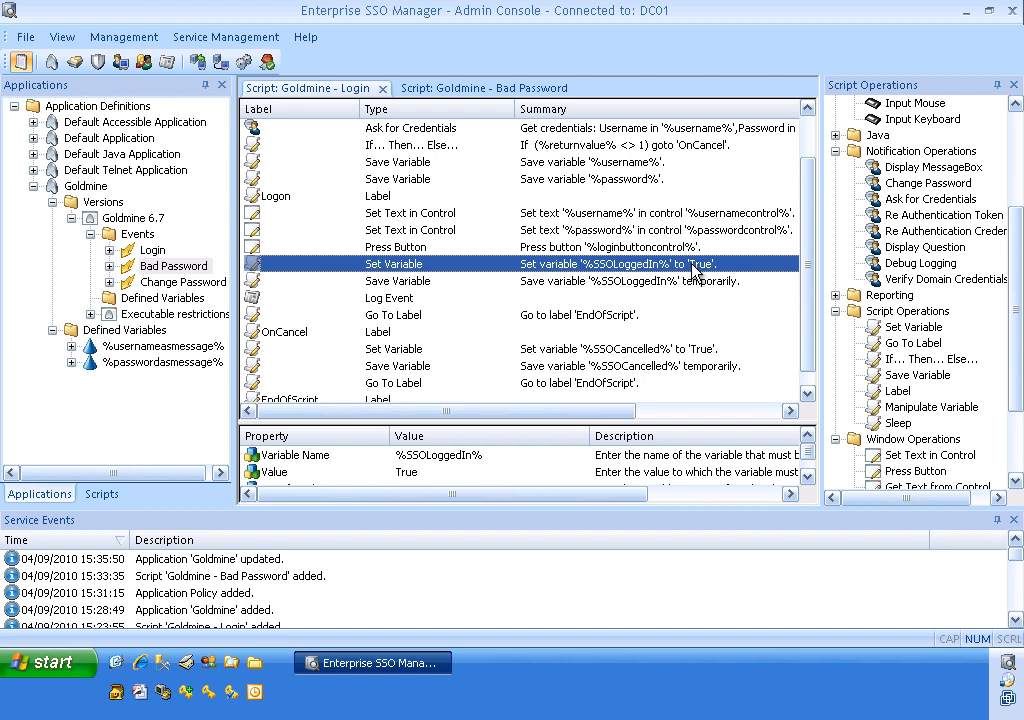
pyautogui.moveTo(692, 270)
pyautogui.click(542, 90)
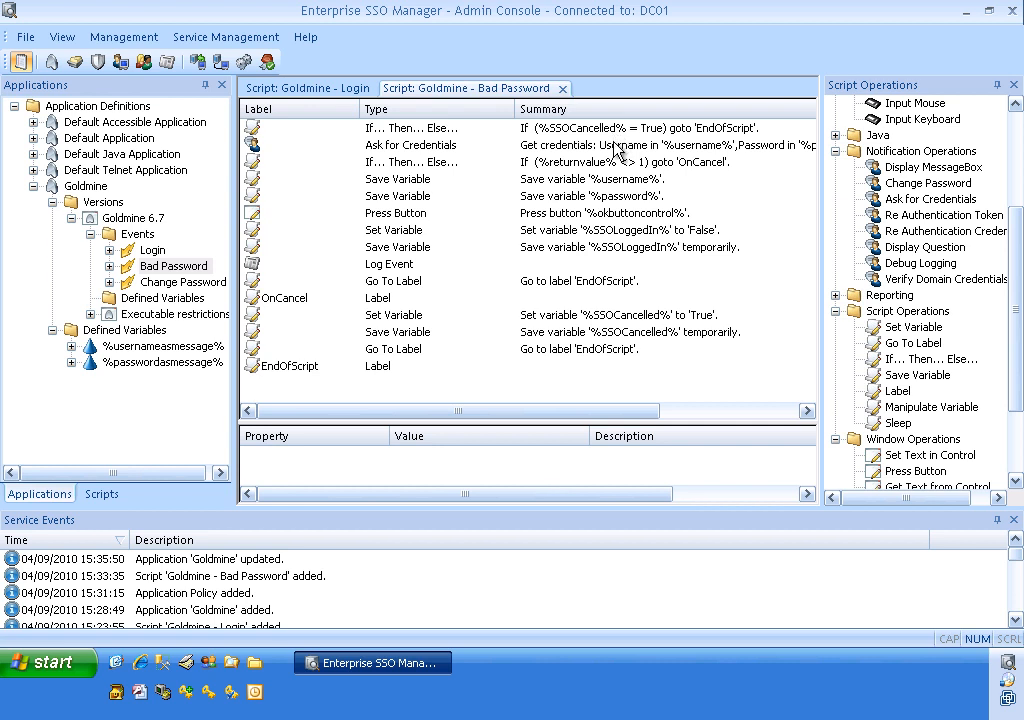
# Check Bad Password's Press Button and SSOLoggedIn False steps, then Login's credentials and first conditional steps.
pyautogui.click(588, 214)
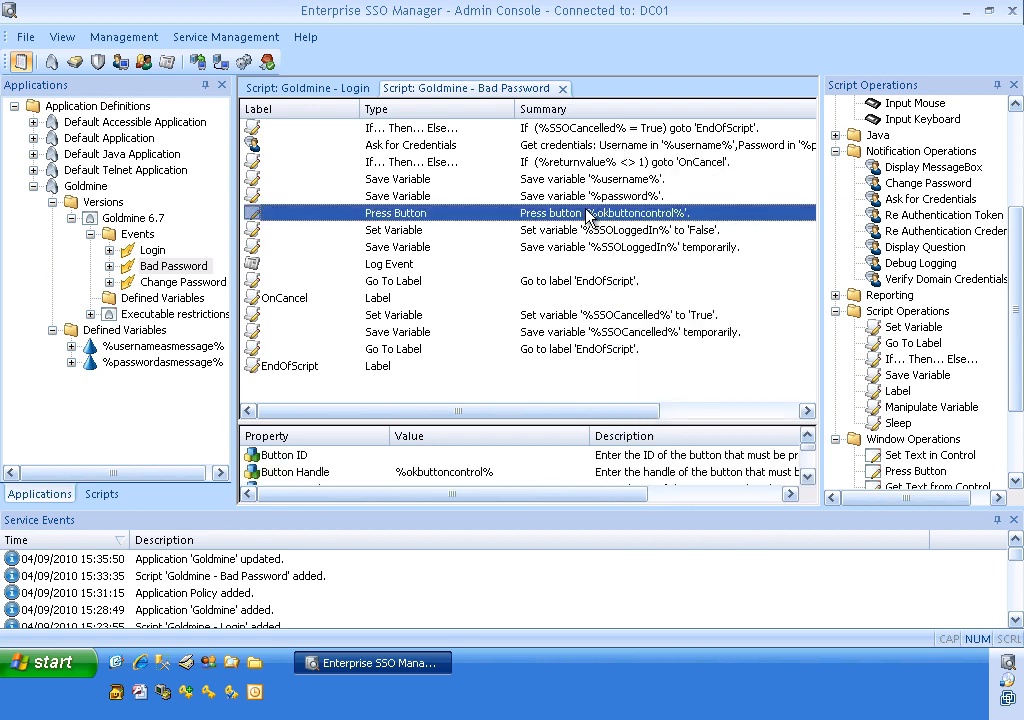
pyautogui.click(628, 233)
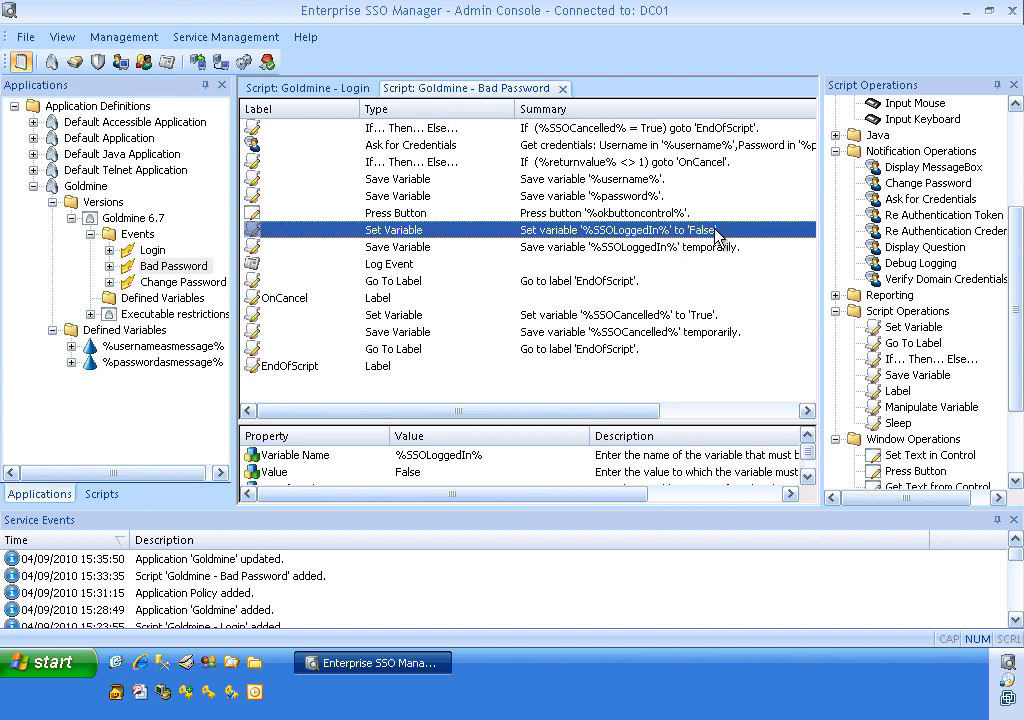
pyautogui.click(350, 90)
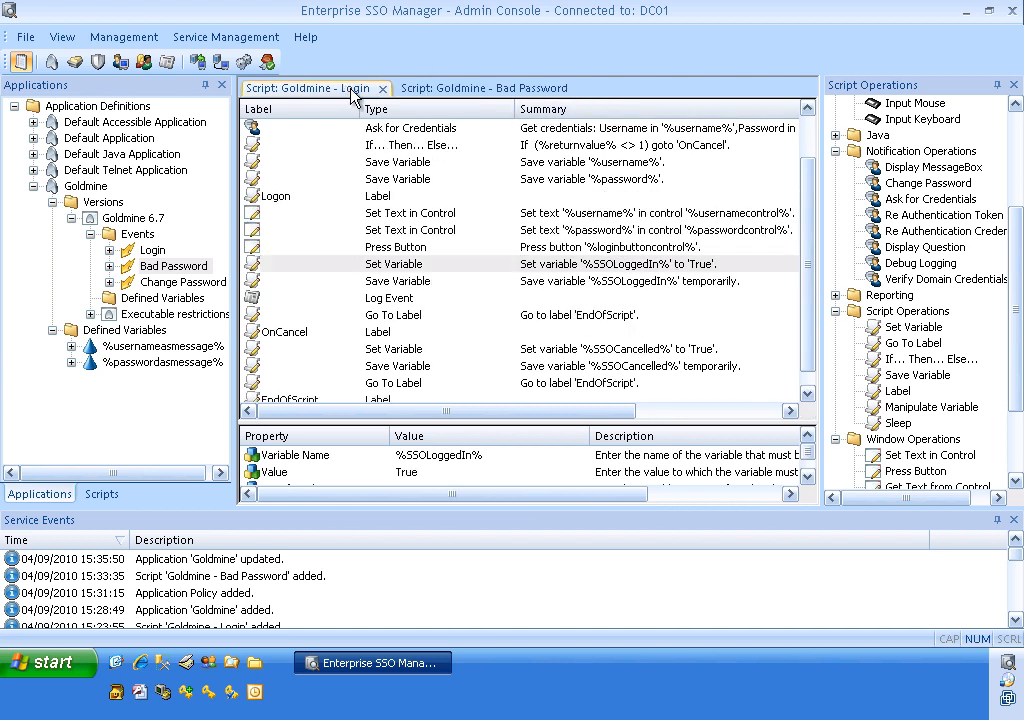
pyautogui.click(720, 129)
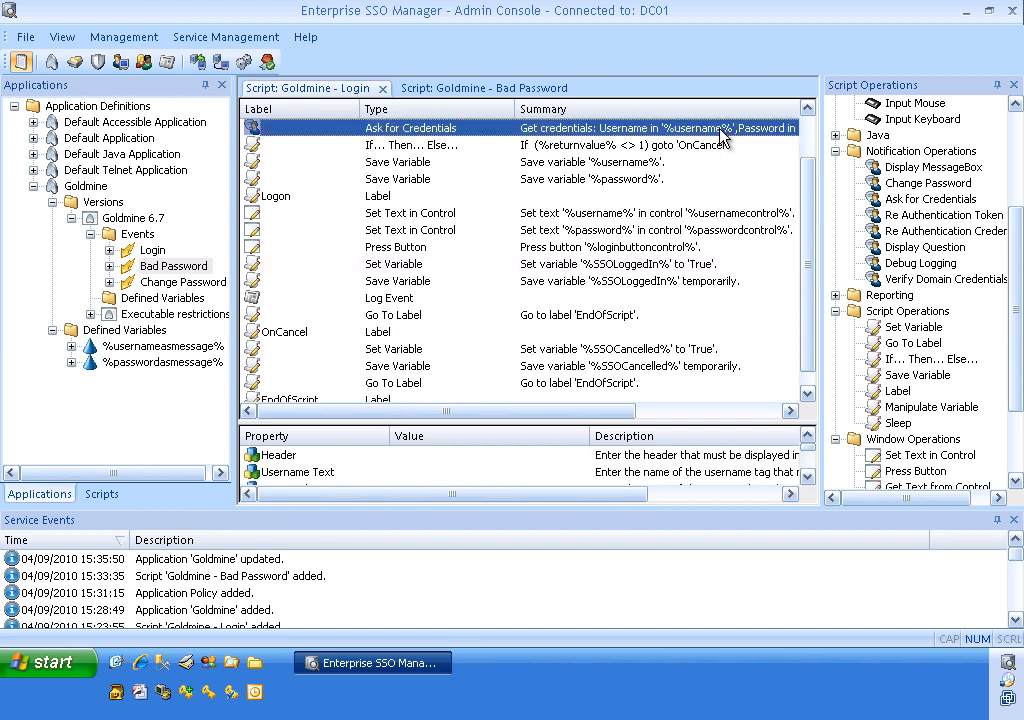
pyautogui.scroll(1, 722, 133)
pyautogui.click(722, 130)
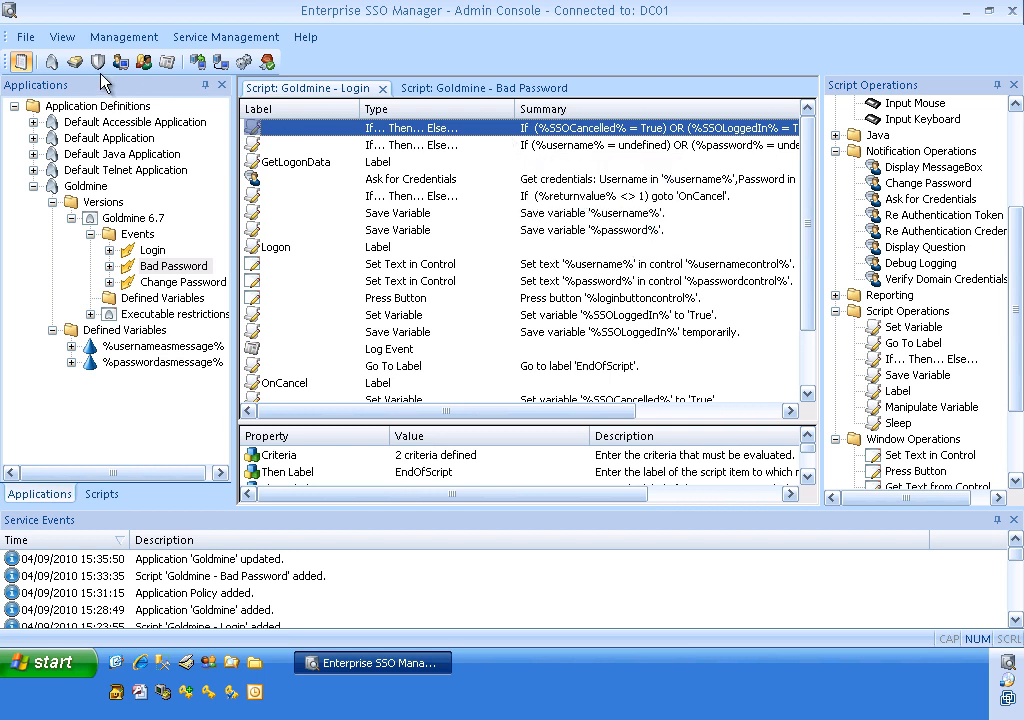
# Open Management > Reporting > Reports and start adding a new report.
pyautogui.click(125, 42)
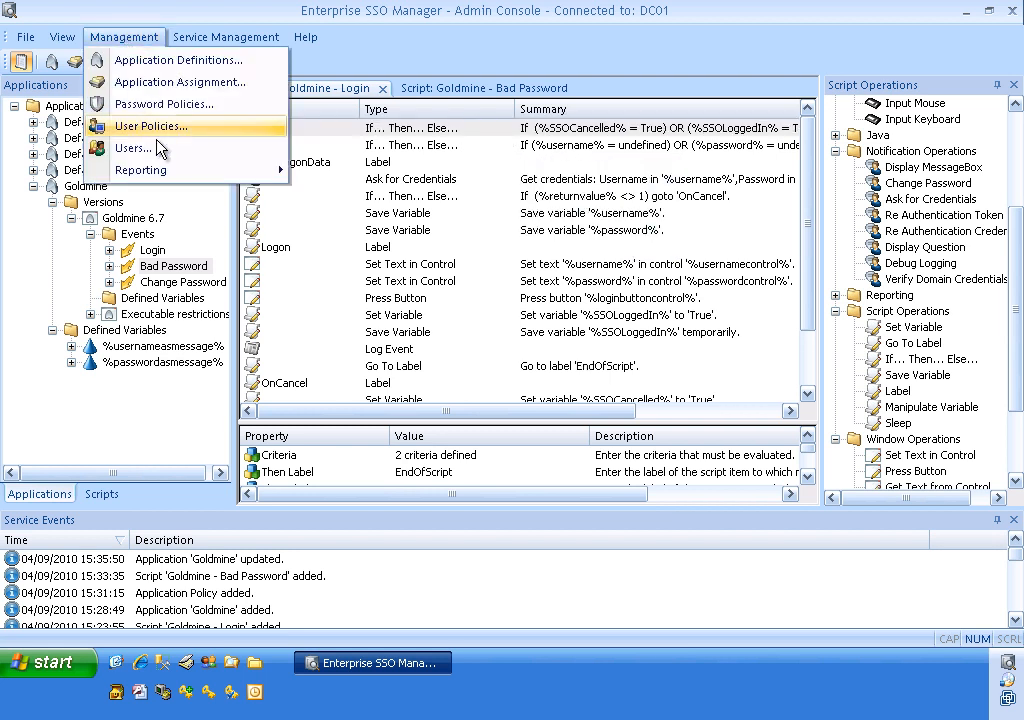
pyautogui.moveTo(176, 181)
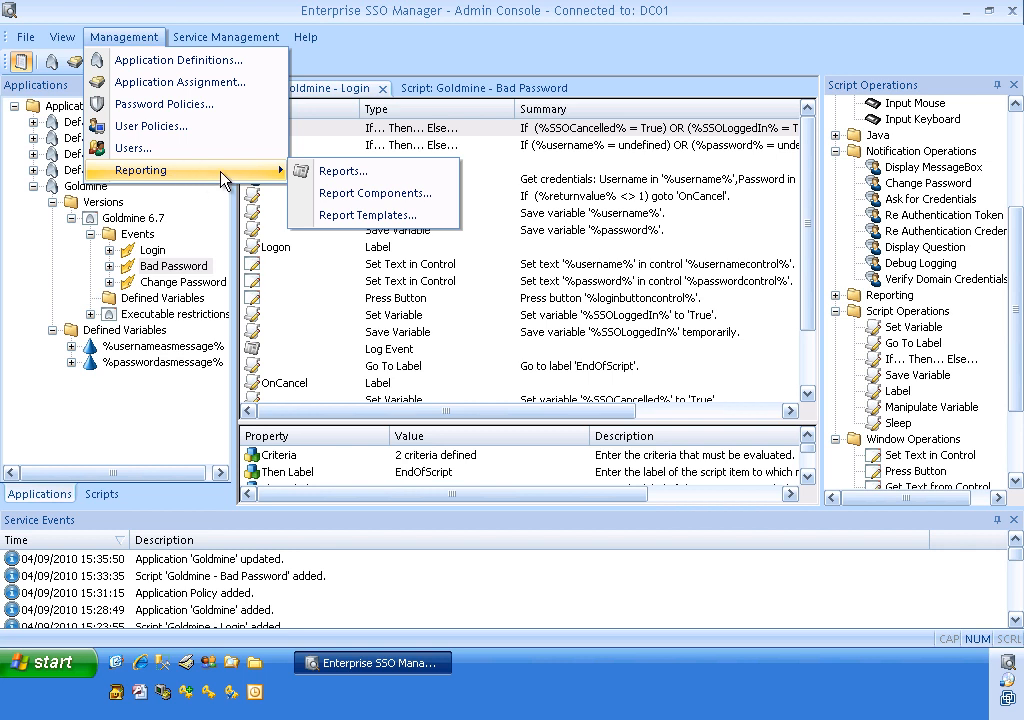
pyautogui.click(340, 178)
pyautogui.click(338, 478)
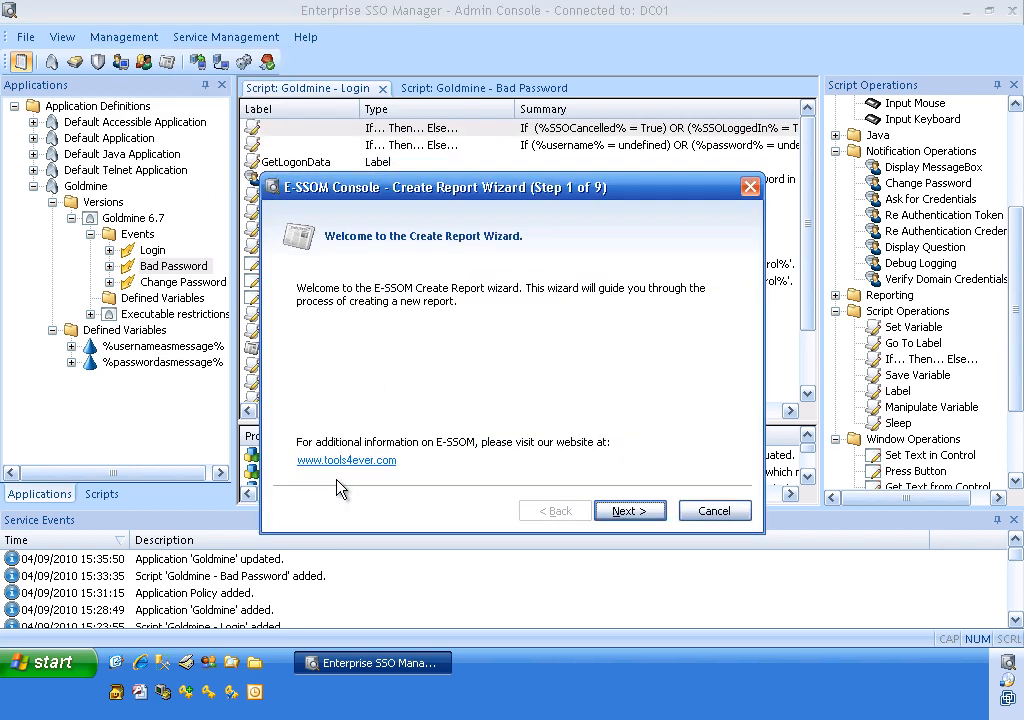
pyautogui.click(645, 510)
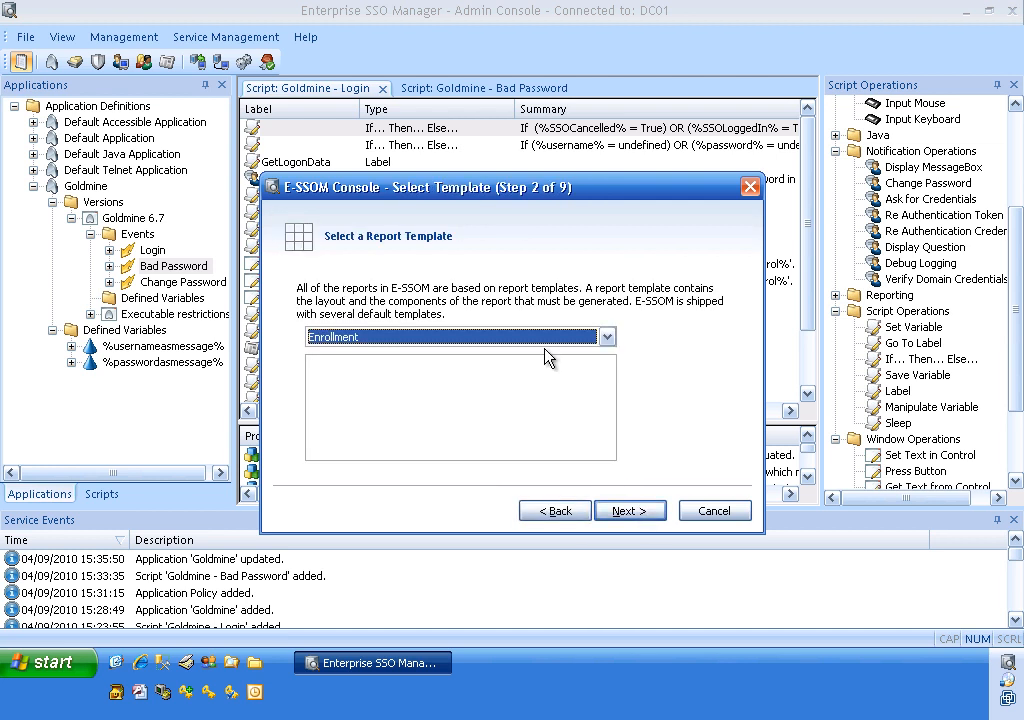
# Choose the Enrollment template and an Every Week schedule on Saturday at 17:00.
pyautogui.click(545, 336)
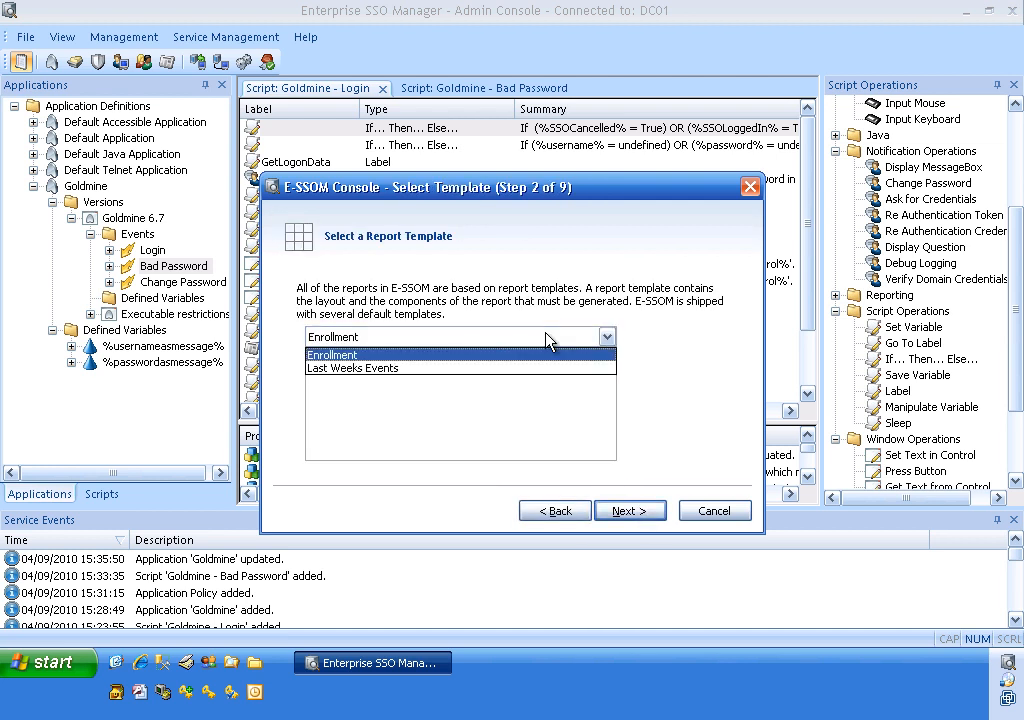
pyautogui.click(494, 356)
pyautogui.click(634, 511)
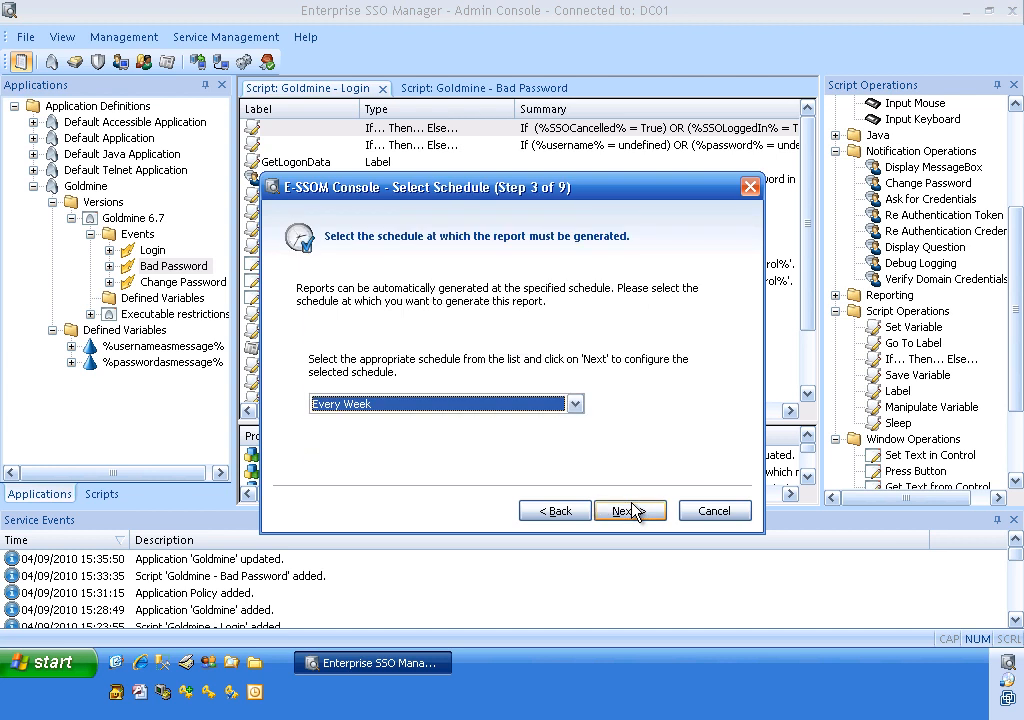
pyautogui.click(418, 404)
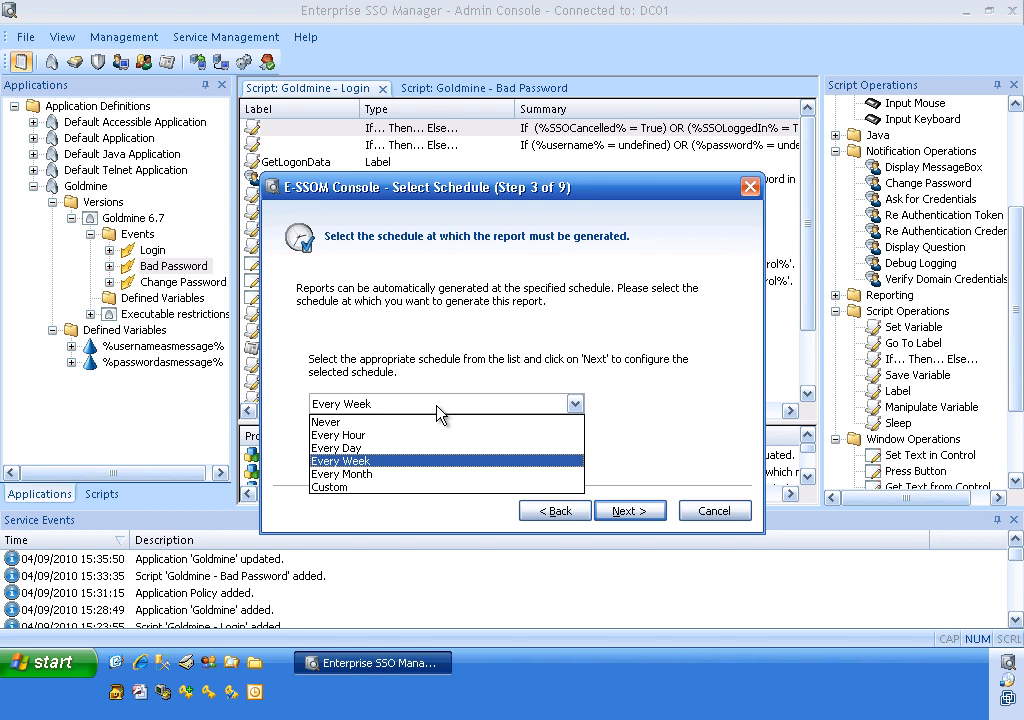
pyautogui.click(645, 513)
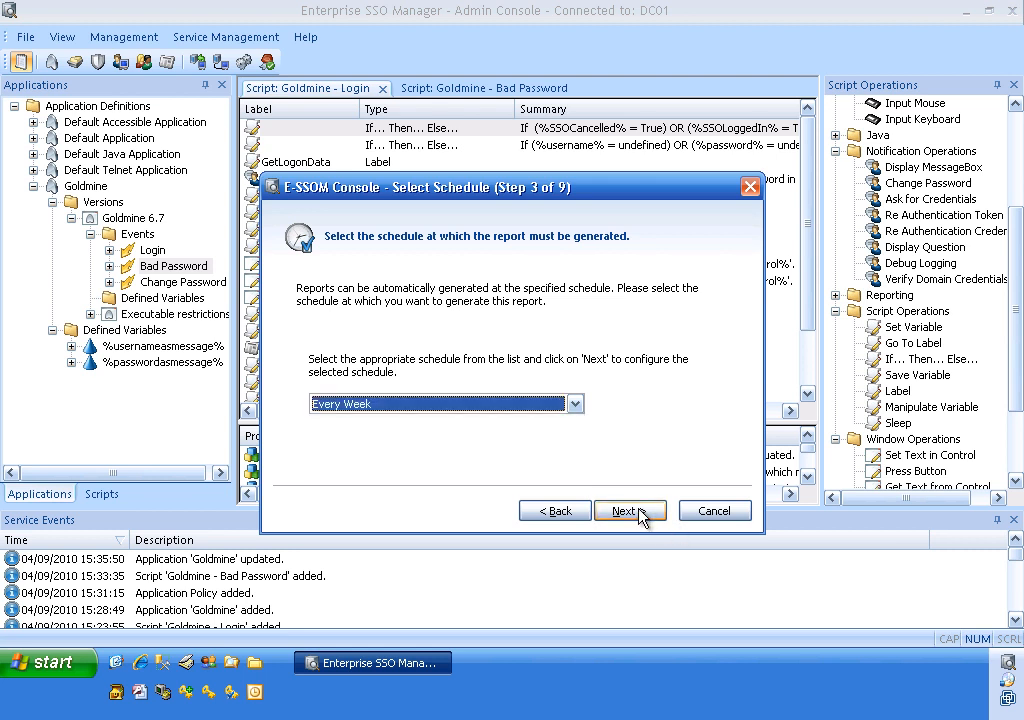
pyautogui.click(641, 514)
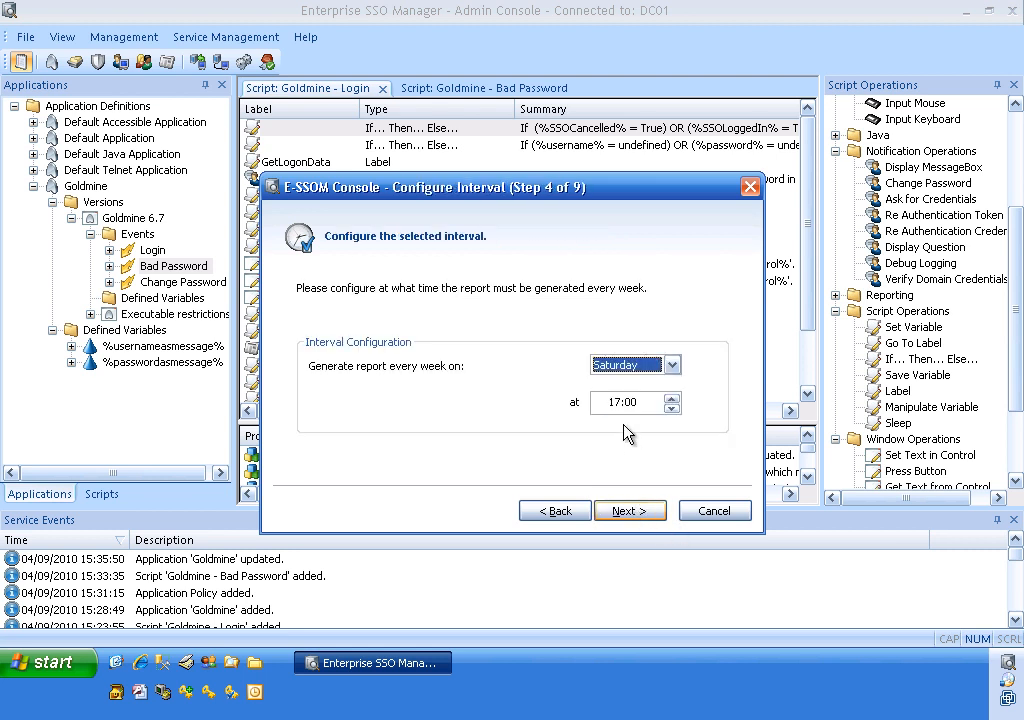
pyautogui.click(636, 512)
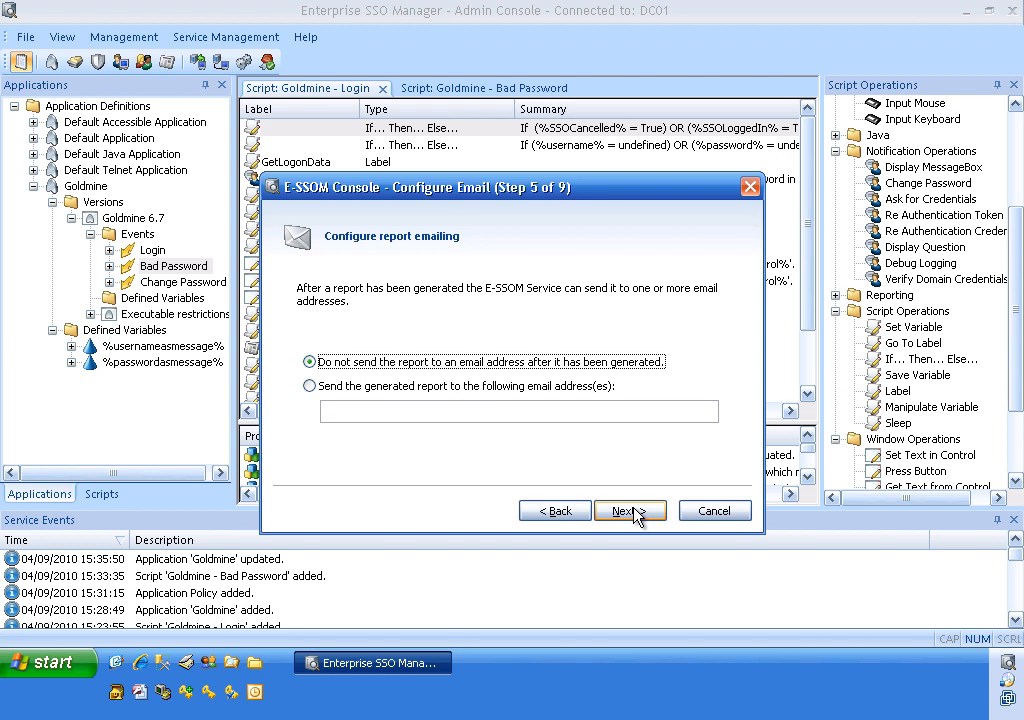
# Skip e-mail, directory copy and CSV export, keep the name Enrollment, and finish.
pyautogui.click(636, 512)
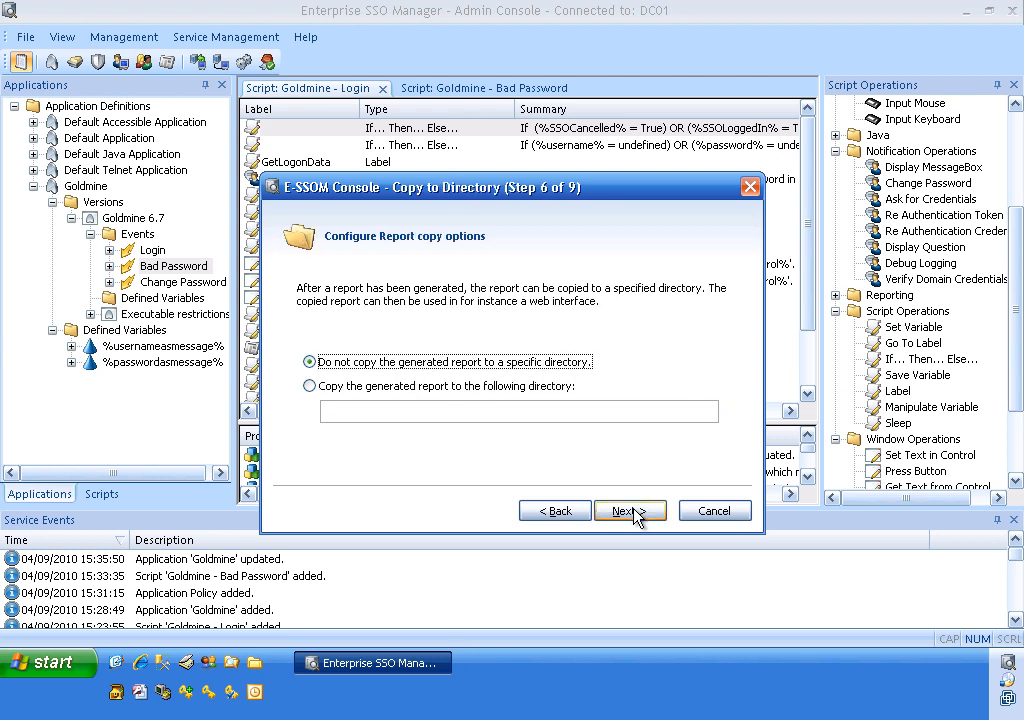
pyautogui.click(636, 512)
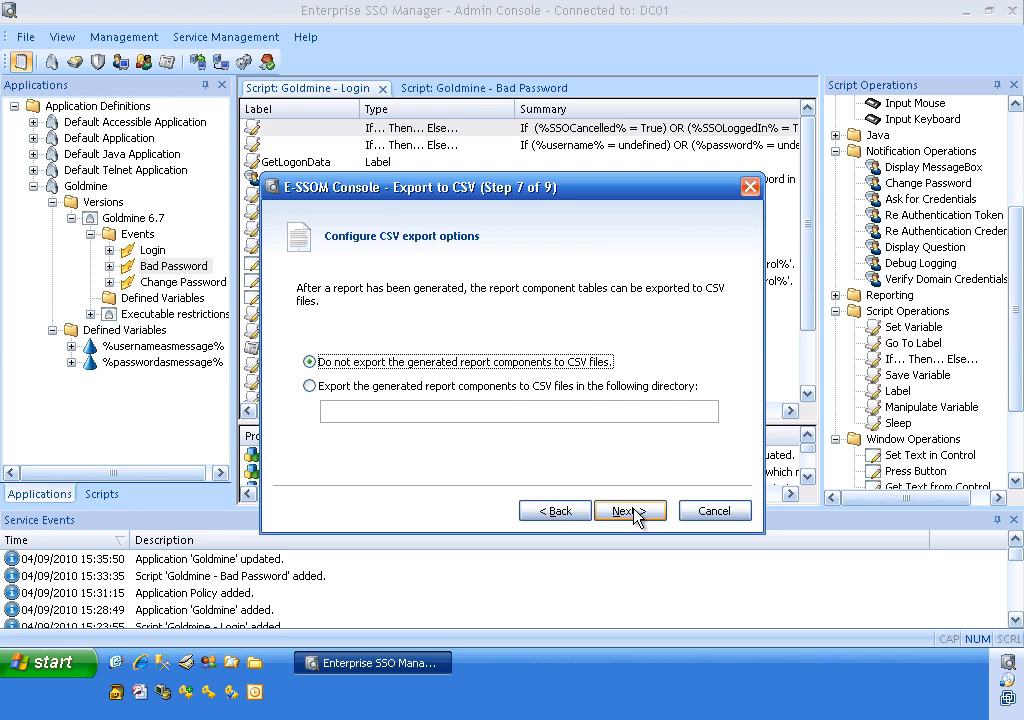
pyautogui.click(636, 512)
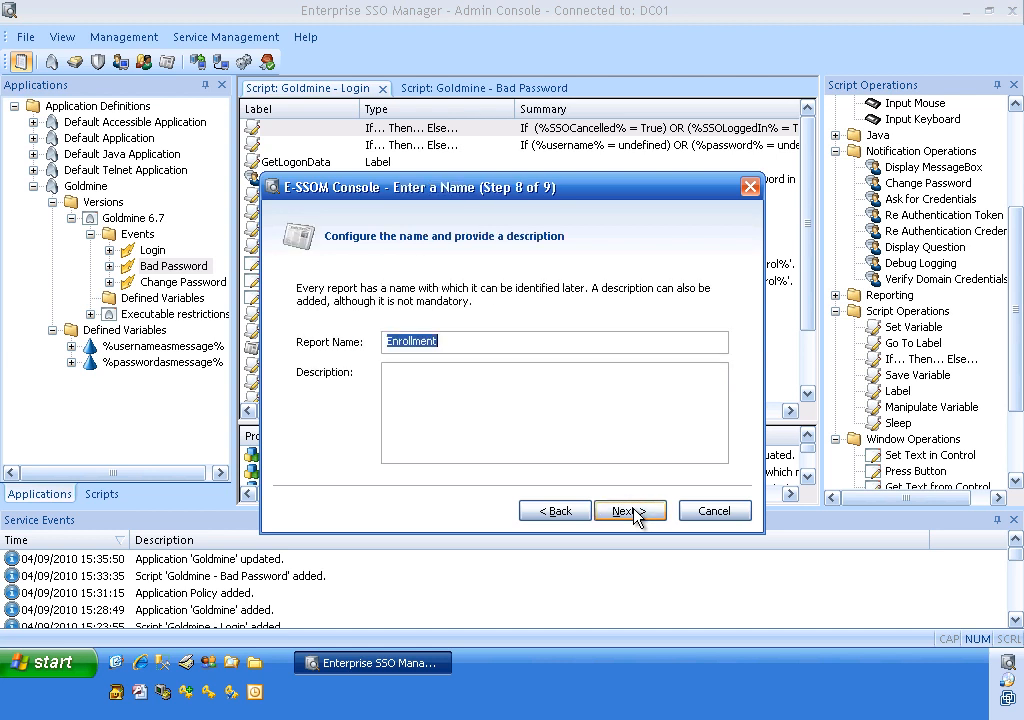
pyautogui.click(636, 512)
pyautogui.click(631, 511)
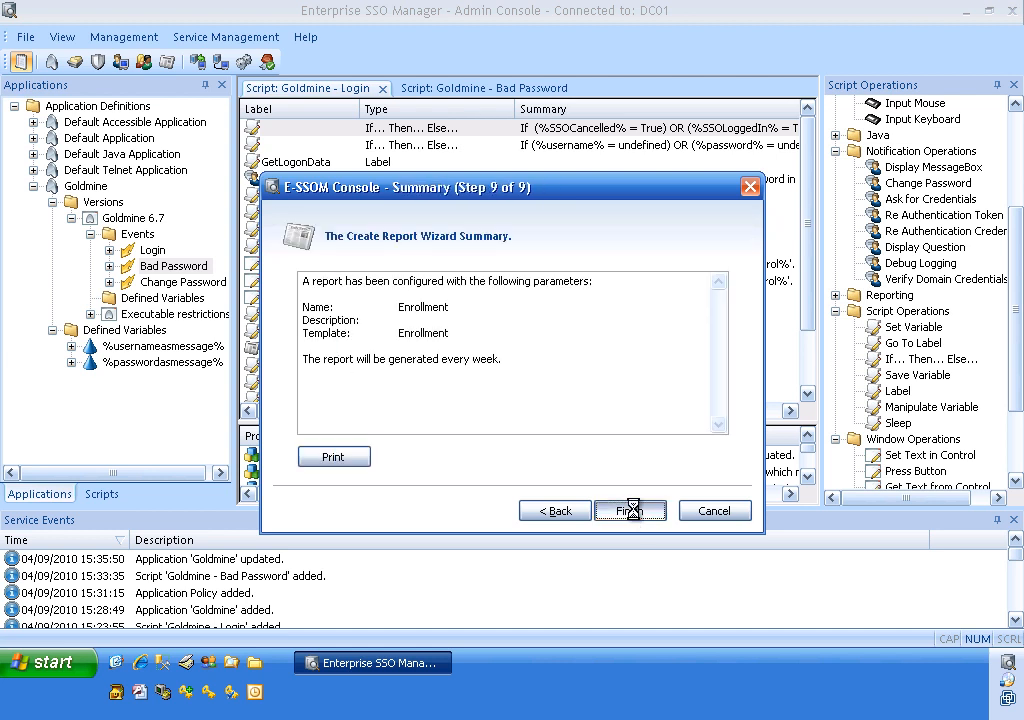
# Confirm saving, then select the Enrollment report in Manage Reports and view it.
pyautogui.click(470, 392)
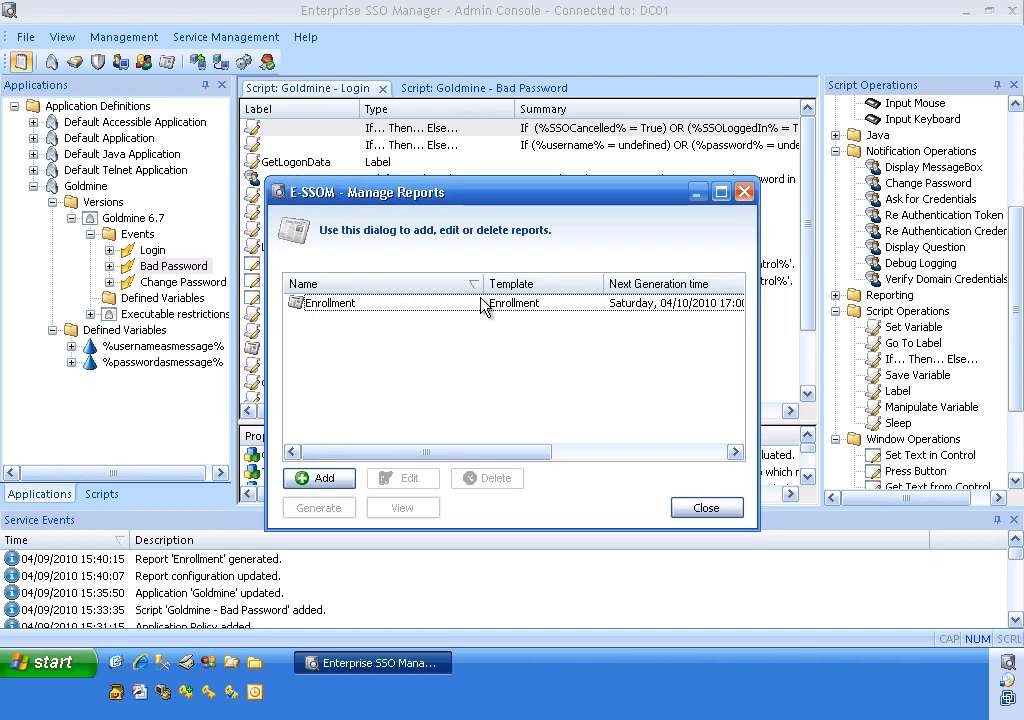
pyautogui.click(436, 306)
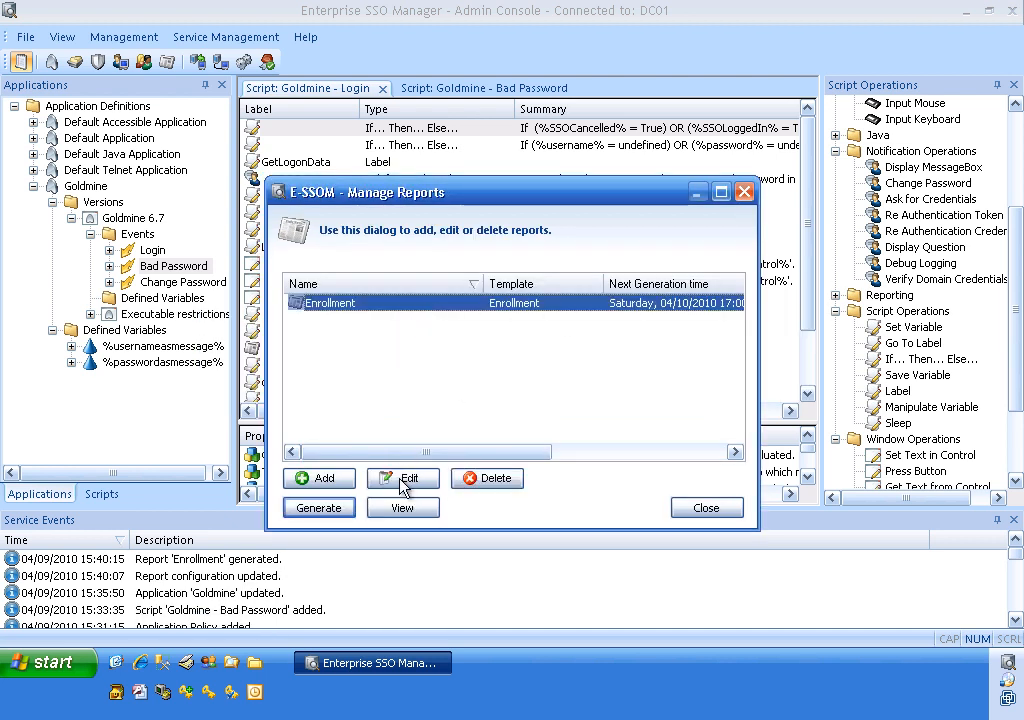
pyautogui.click(403, 508)
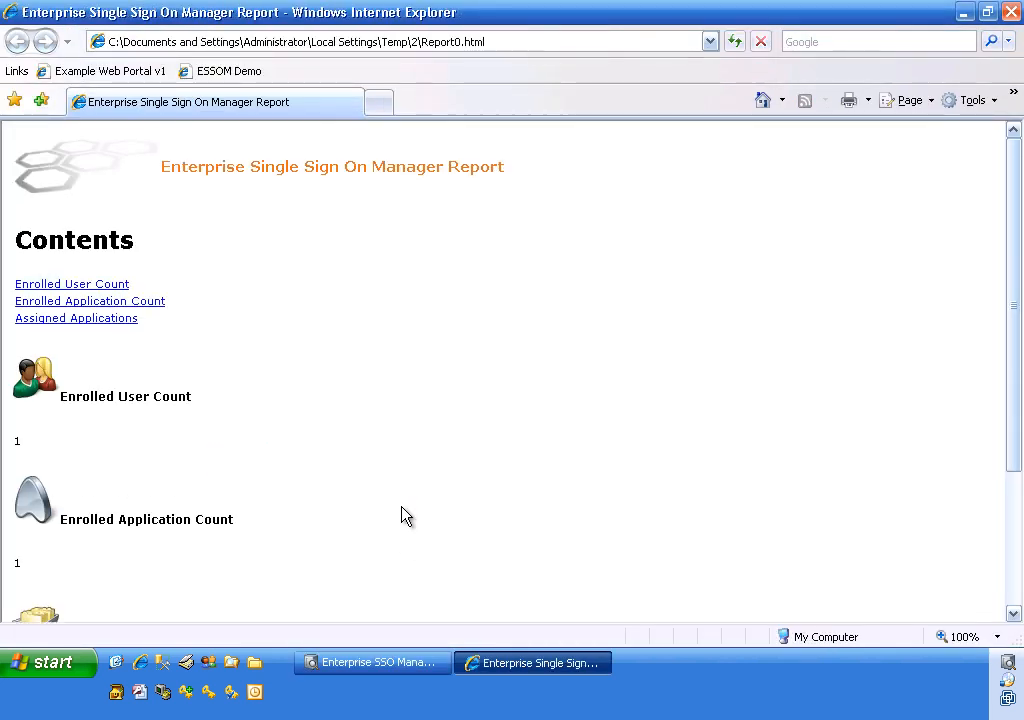
pyautogui.click(1009, 590)
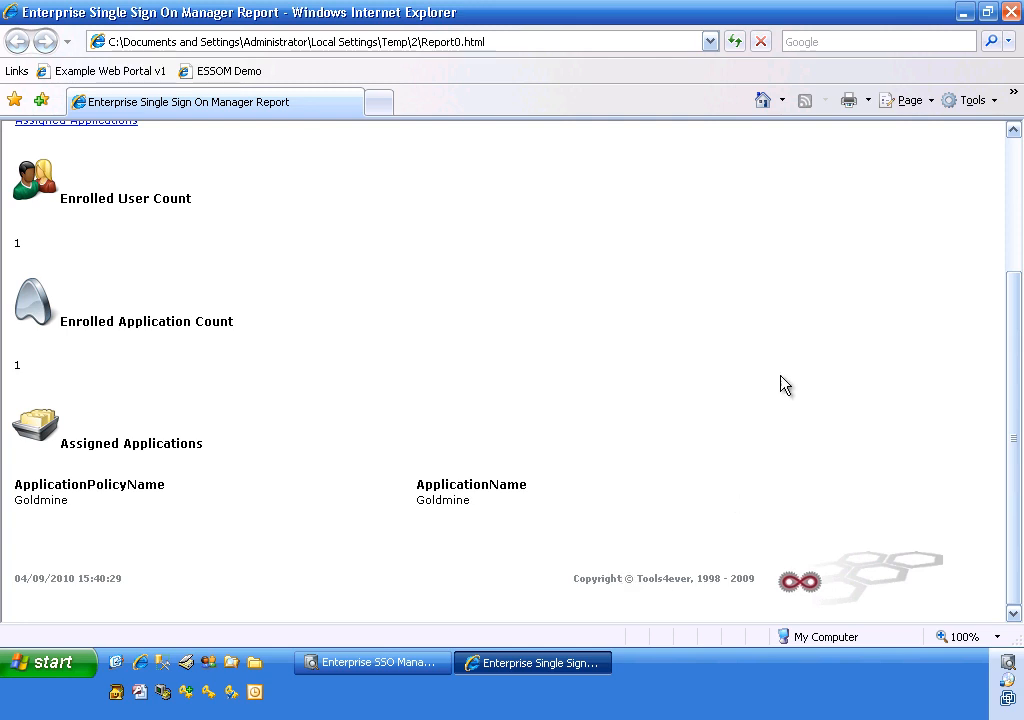
pyautogui.click(1014, 157)
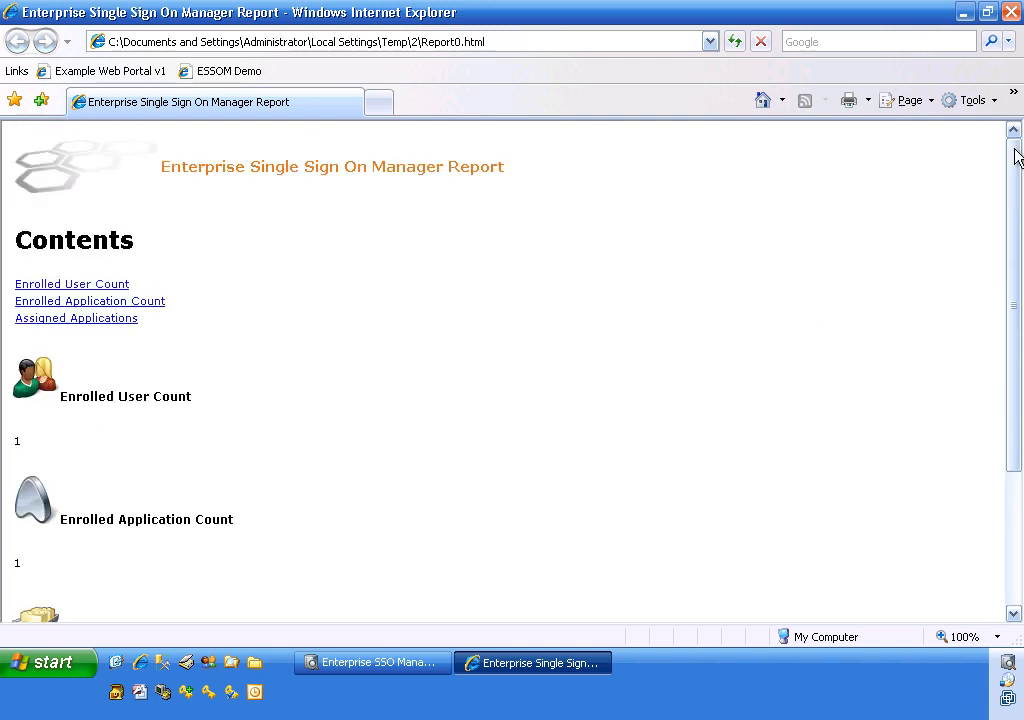